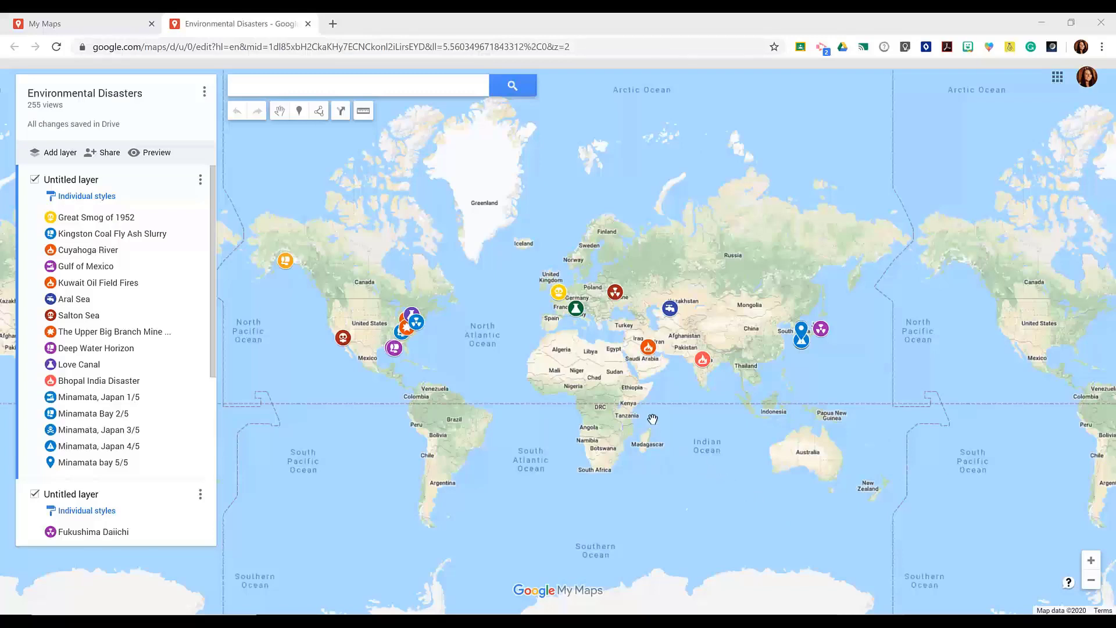
- View the Salton Sea marker's description and both media items, and look at the Great Smog of 1952 entry
{"action": "left_click", "coordinate": [346, 347]}
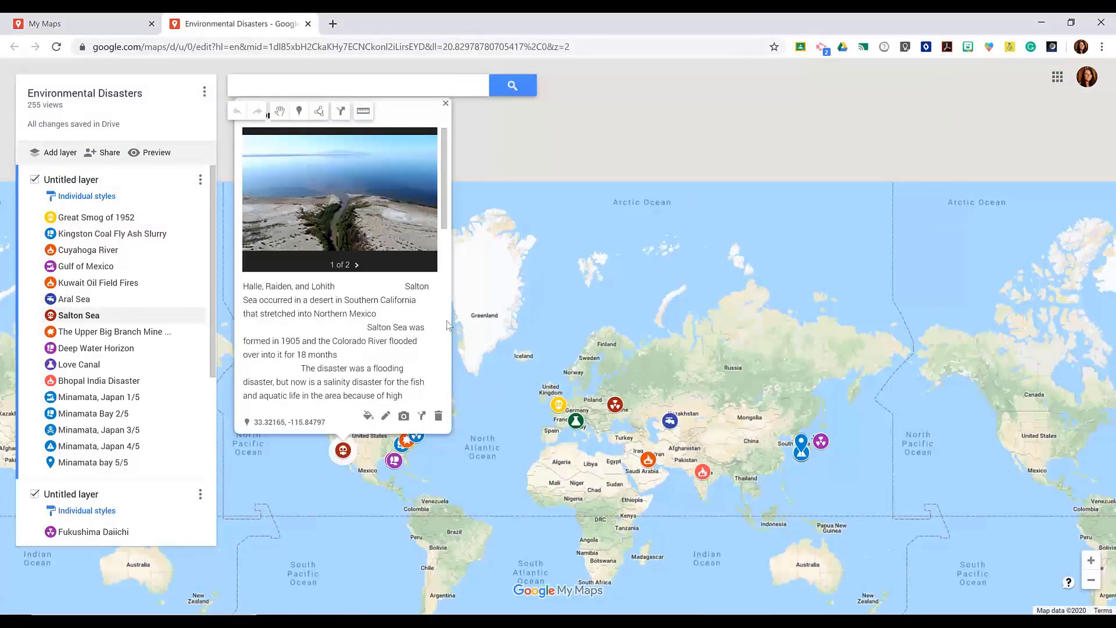
{"action": "scroll", "coordinate": [384, 309], "scroll_direction": "down", "scroll_amount": 3}
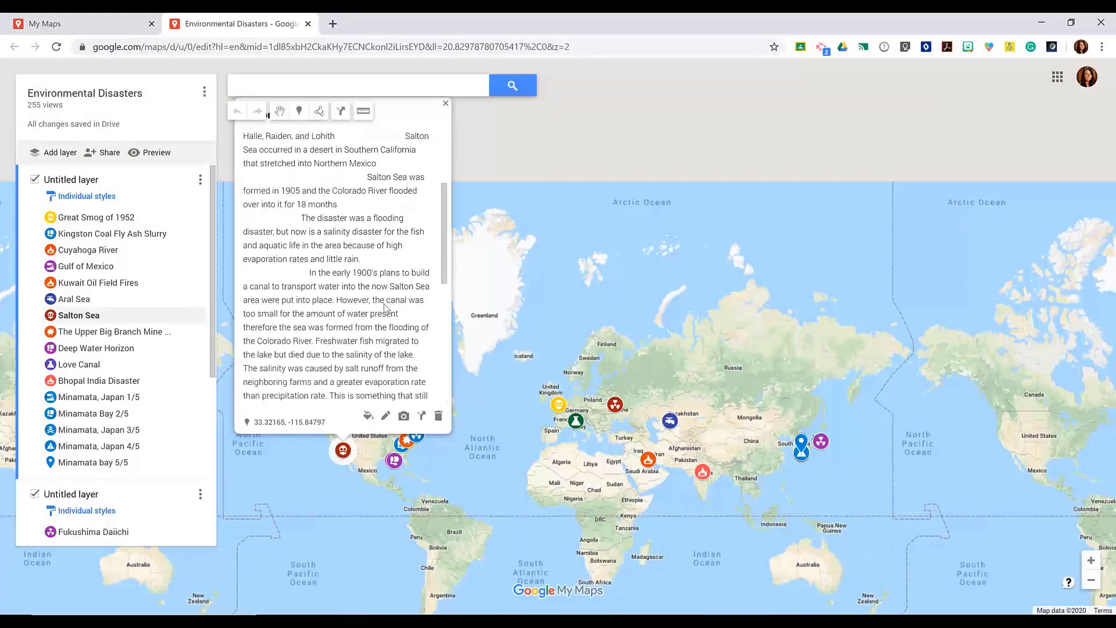
{"action": "scroll", "coordinate": [384, 308], "scroll_direction": "up", "scroll_amount": 3}
{"action": "left_click", "coordinate": [357, 265]}
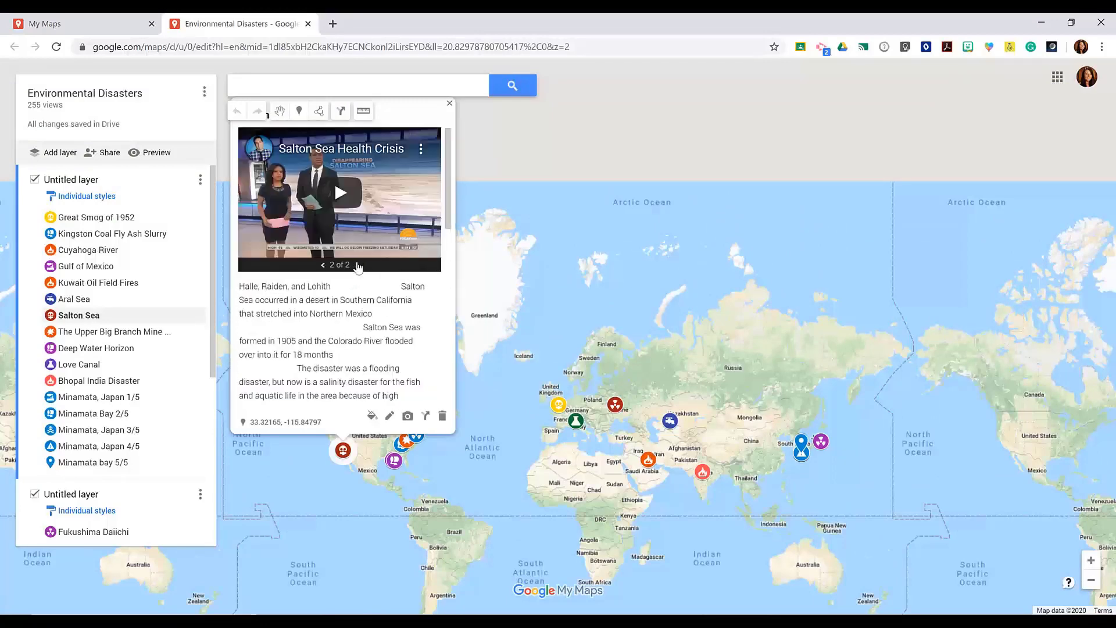
{"action": "left_click", "coordinate": [323, 265]}
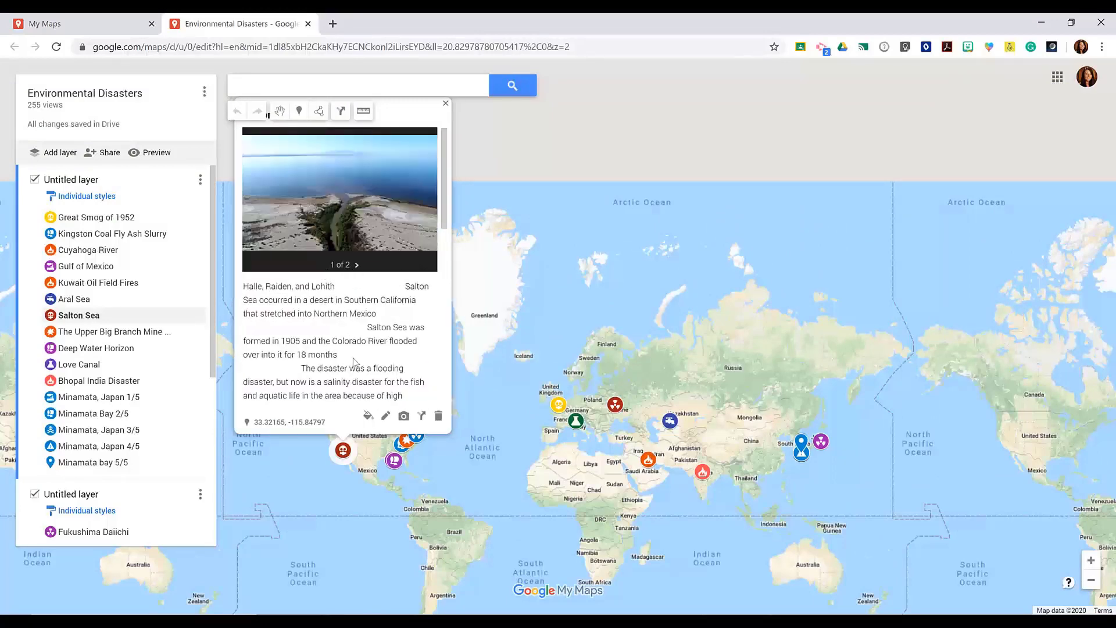
{"action": "left_click", "coordinate": [559, 405]}
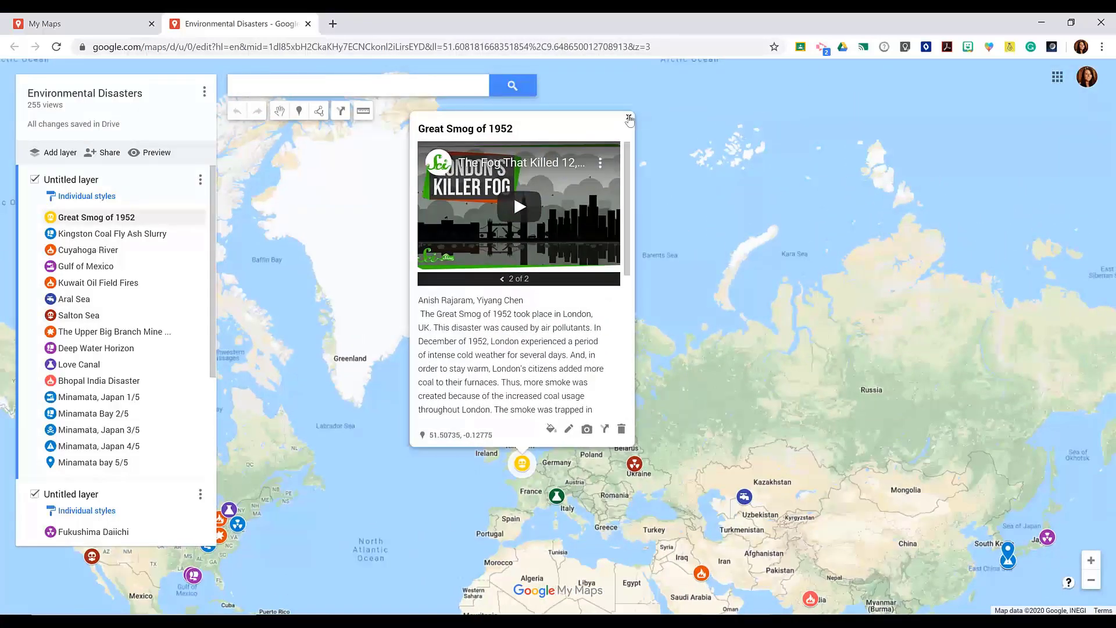
{"action": "left_click", "coordinate": [629, 120]}
- Look at the Chernobyl marker's details in northern Ukraine, and close them
{"action": "scroll", "coordinate": [663, 477], "scroll_direction": "up", "scroll_amount": 5}
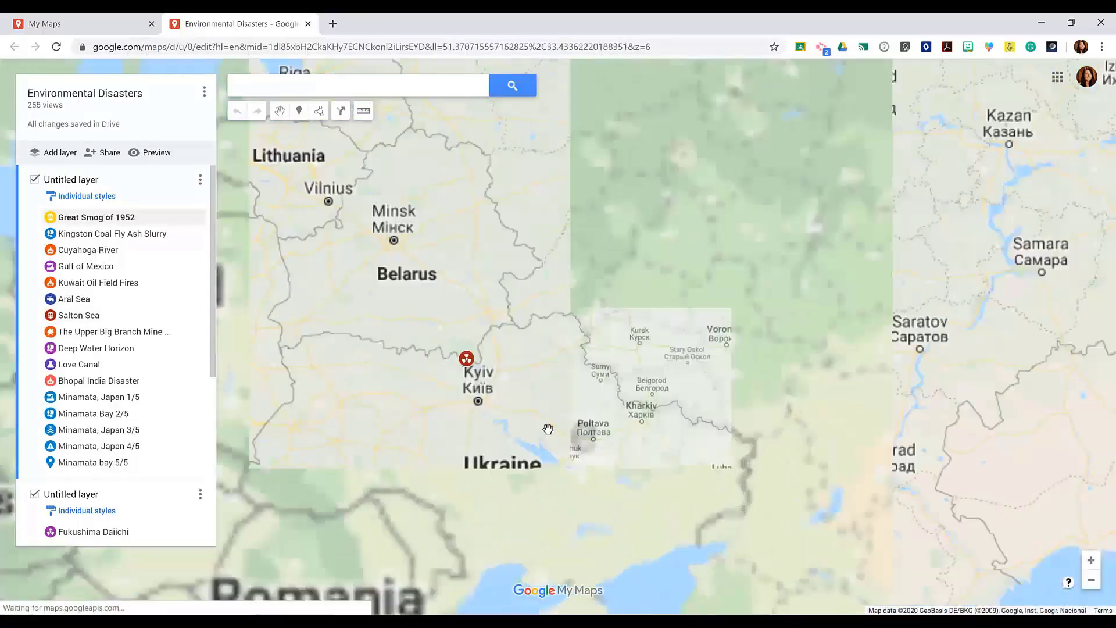
{"action": "scroll", "coordinate": [671, 389], "scroll_direction": "up", "scroll_amount": 3}
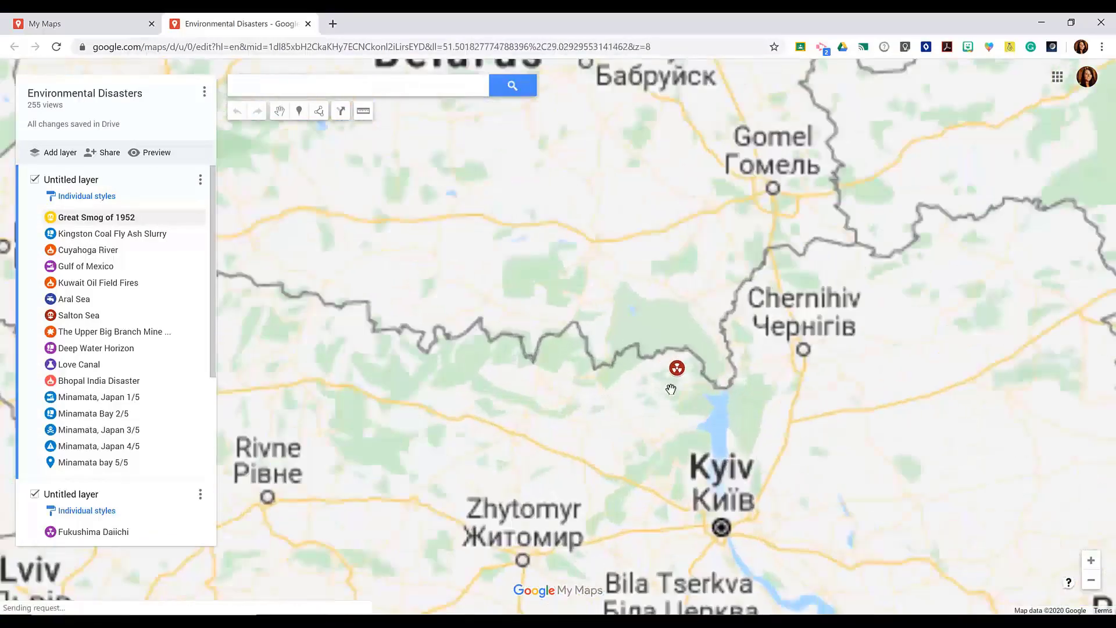
{"action": "left_click_drag", "start_coordinate": [671, 389], "coordinate": [586, 394]}
{"action": "left_click", "coordinate": [591, 373]}
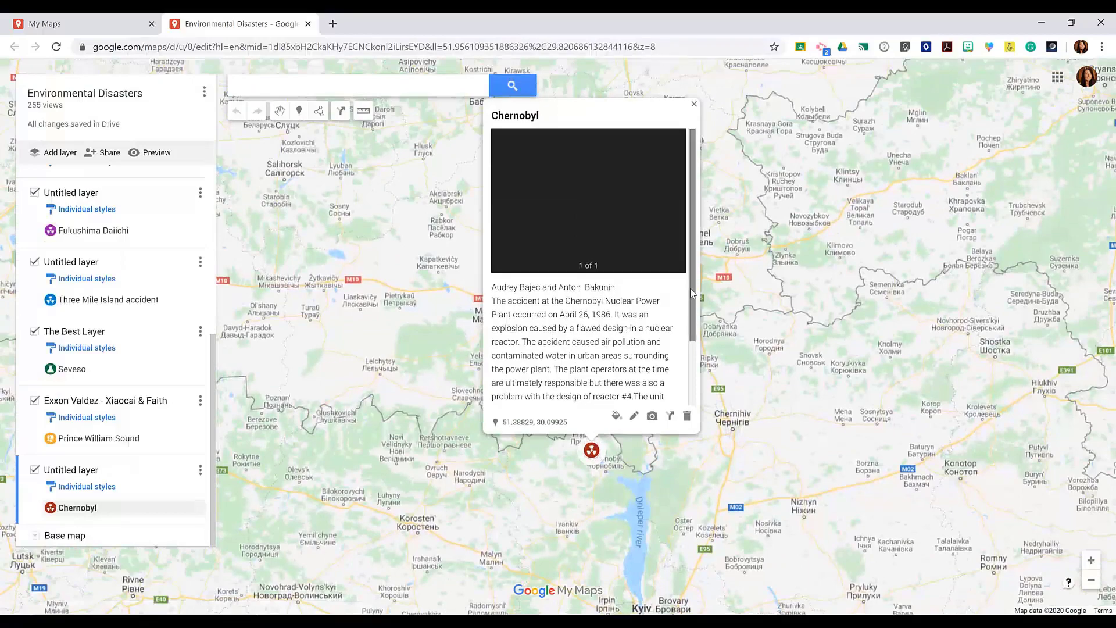
{"action": "left_click_drag", "start_coordinate": [691, 290], "coordinate": [703, 258]}
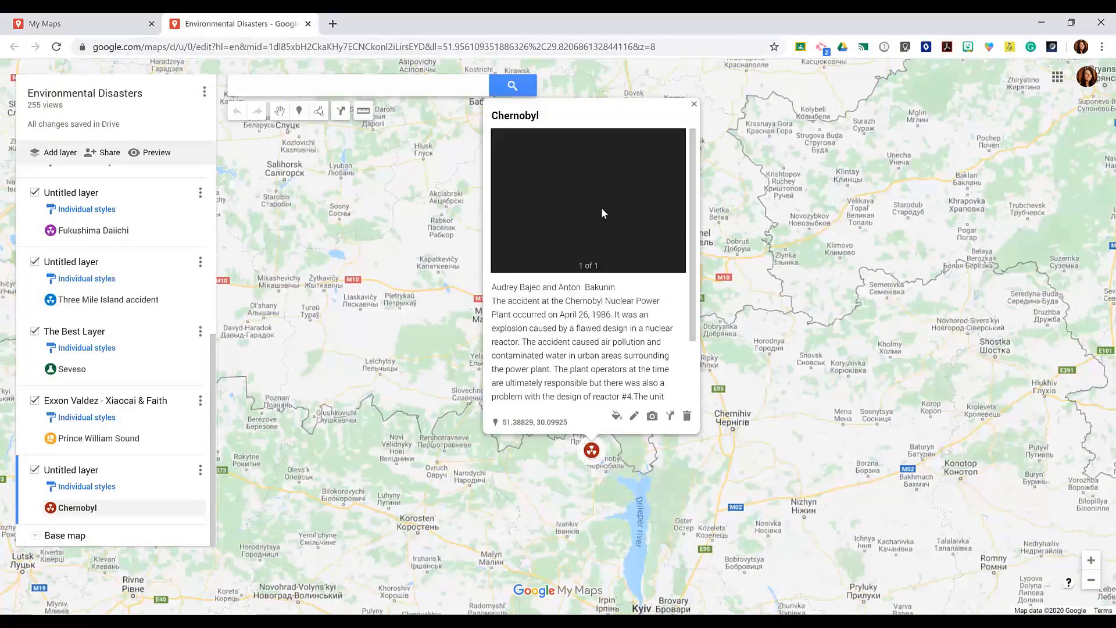
{"action": "left_click", "coordinate": [693, 104]}
{"action": "scroll", "coordinate": [787, 458], "scroll_direction": "down", "scroll_amount": 1}
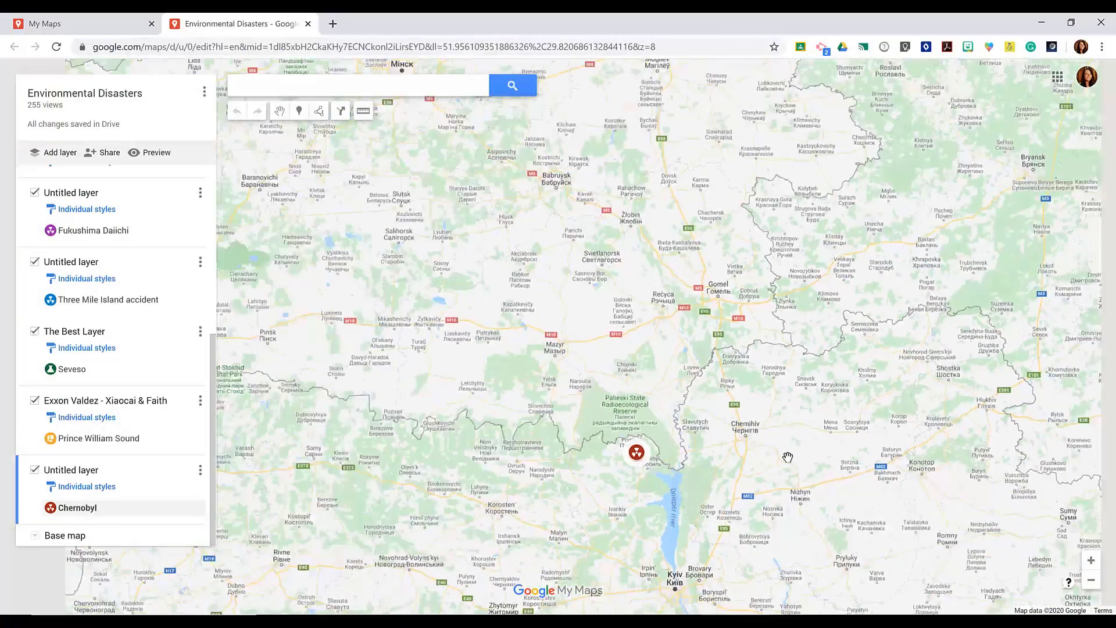
{"action": "scroll", "coordinate": [690, 463], "scroll_direction": "down", "scroll_amount": 2}
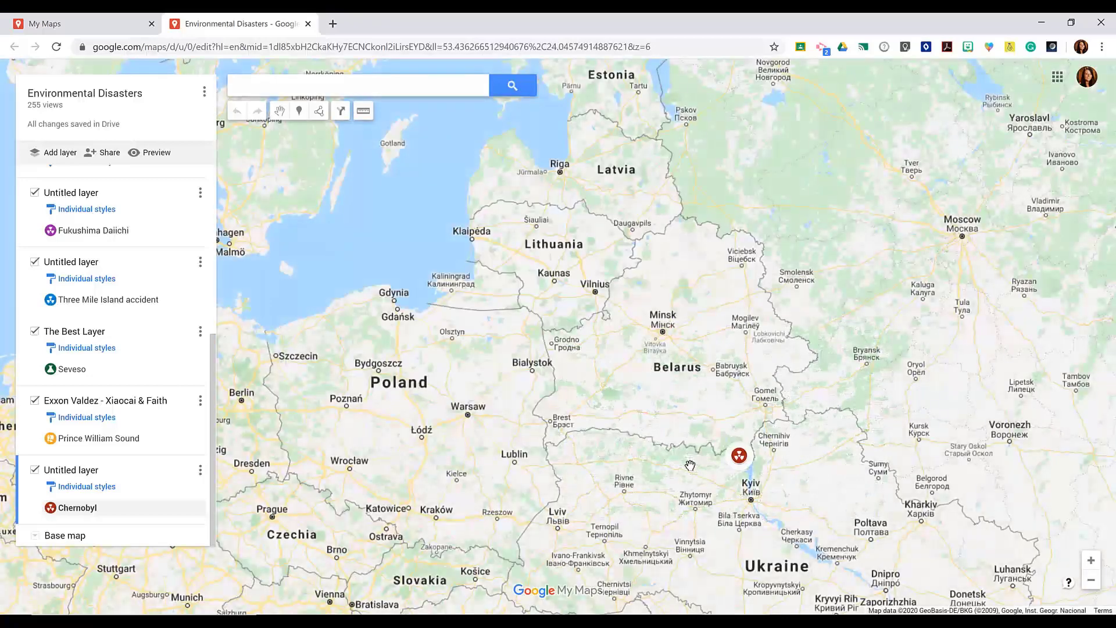
- Create a new map from the My Maps home page and add a second layer to it
{"action": "left_click", "coordinate": [64, 19]}
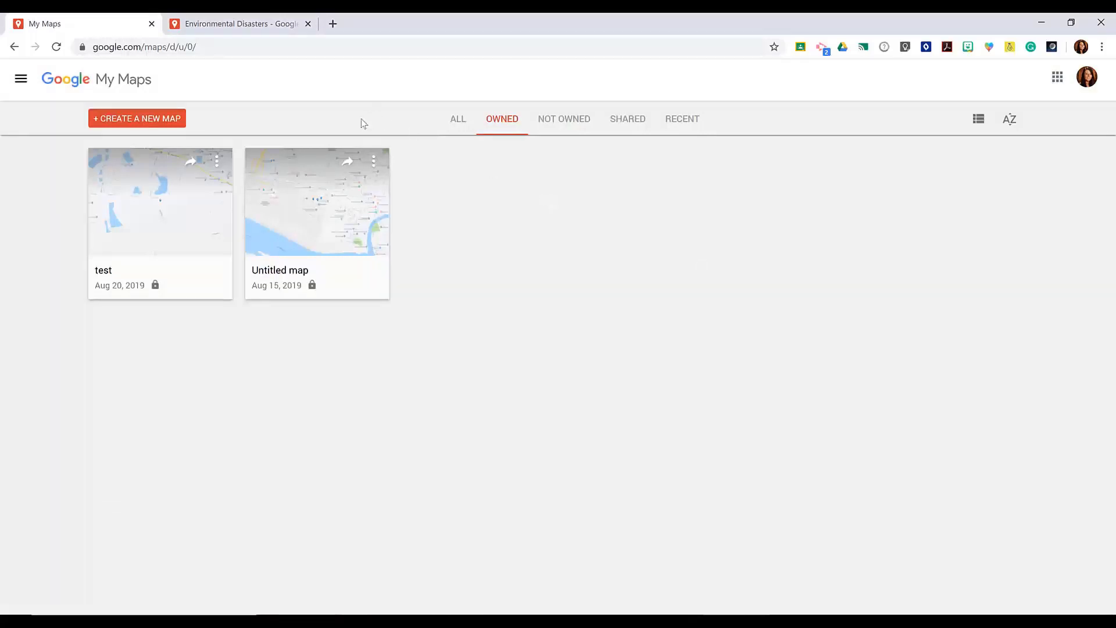
{"action": "left_click", "coordinate": [152, 120]}
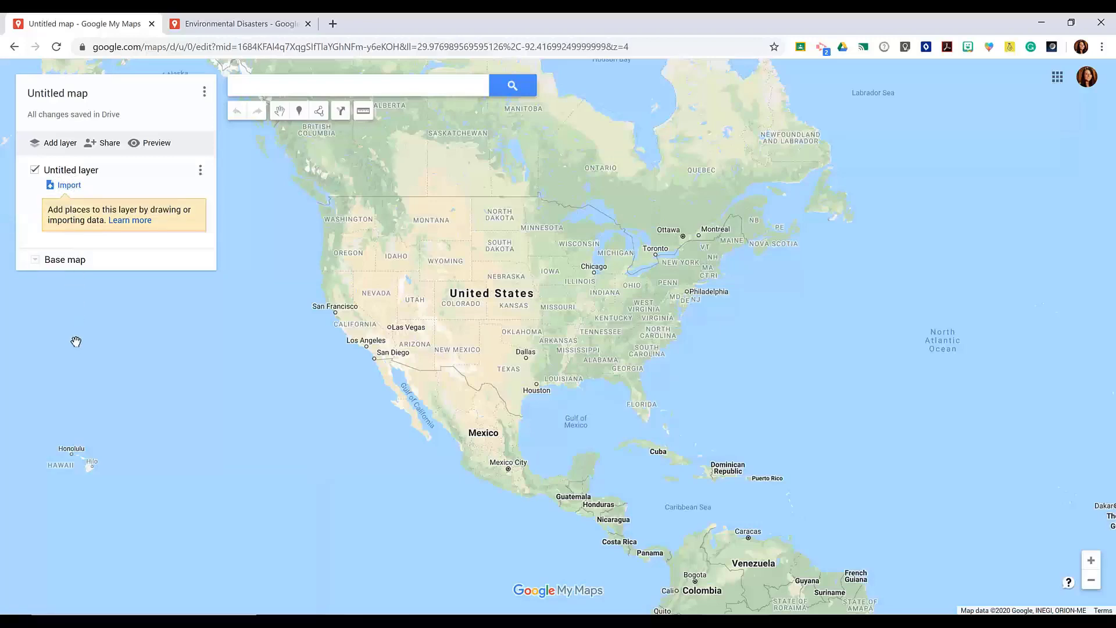
{"action": "left_click", "coordinate": [64, 149]}
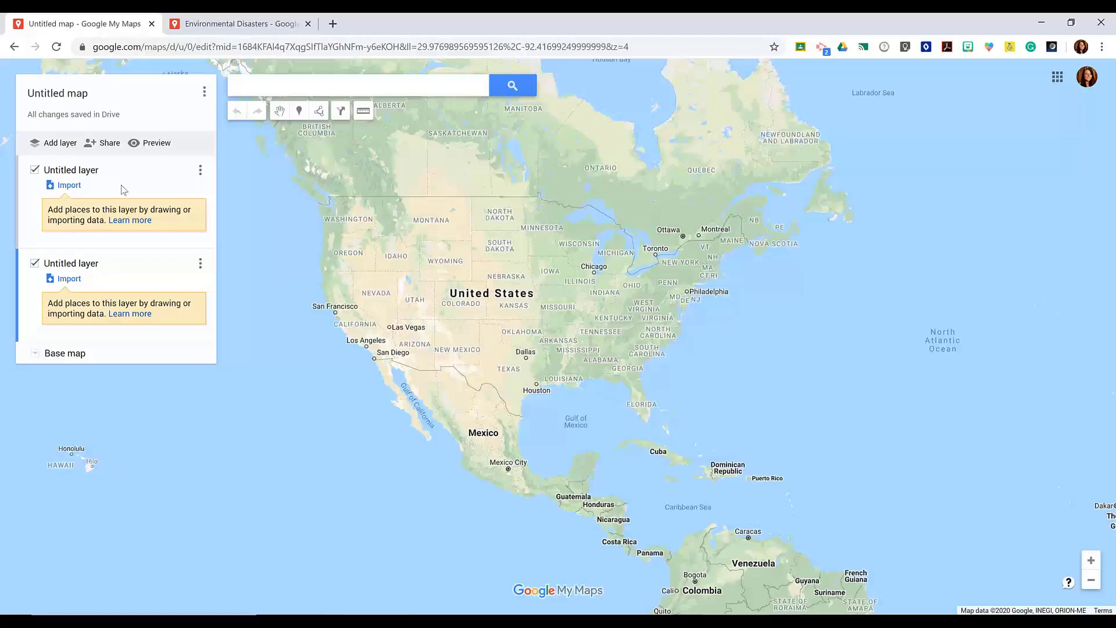
- Rename the first layer as Disasters and the second layer as Landmarks
{"action": "left_click", "coordinate": [93, 172]}
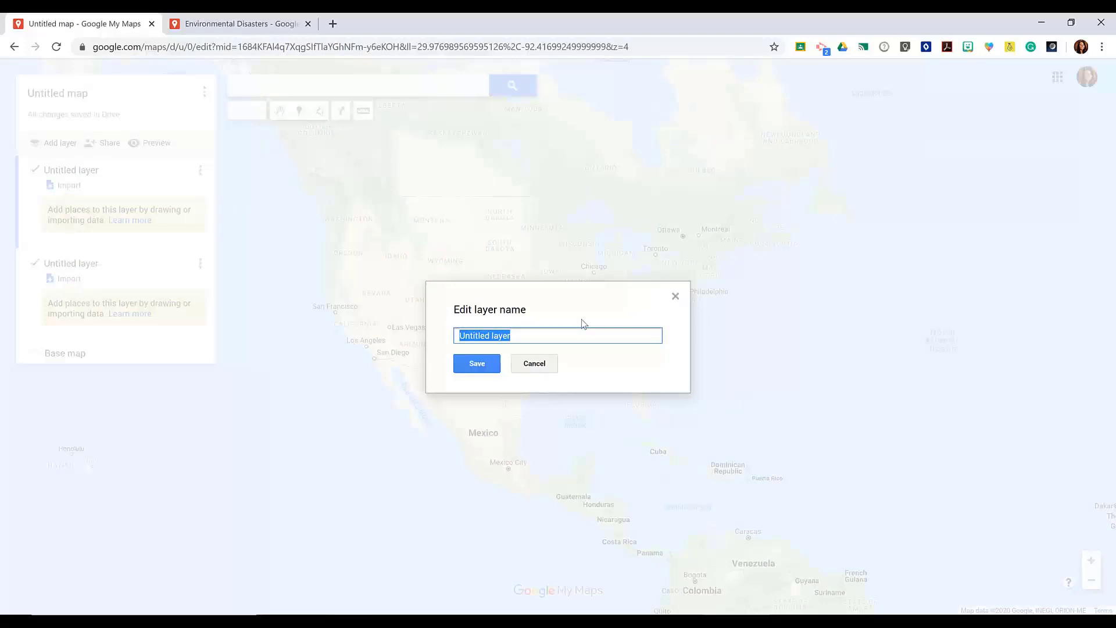
{"action": "type", "text": "Disasters"}
{"action": "key", "text": "Return"}
{"action": "left_click", "coordinate": [87, 265]}
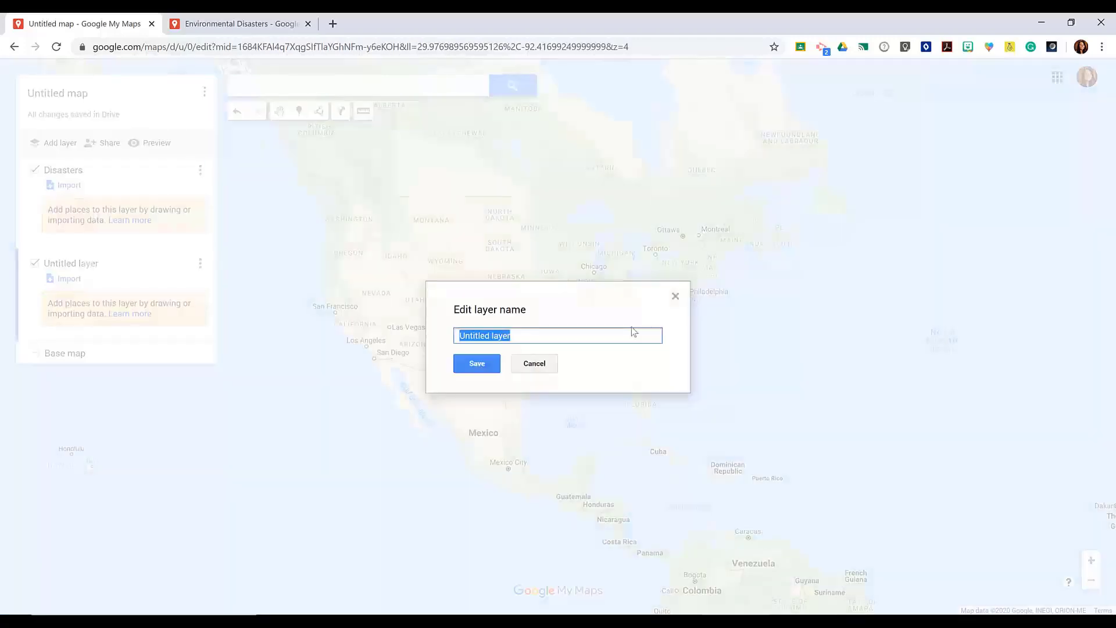
{"action": "type", "text": "Landmarks"}
{"action": "key", "text": "Return"}
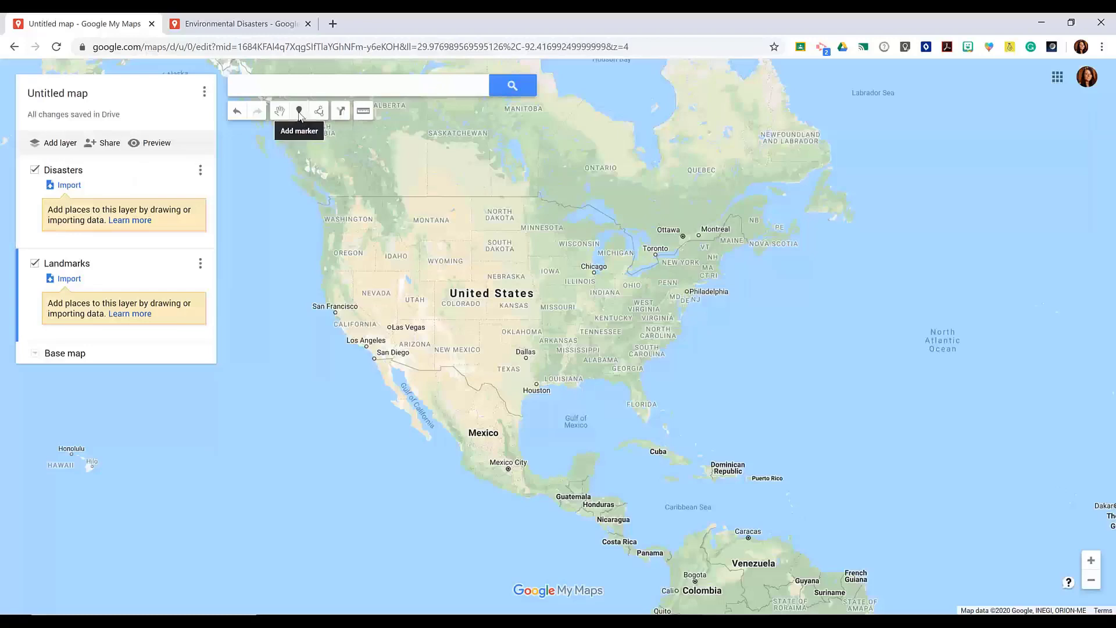
- Place a marker in Ohio on the Landmarks layer, title it "Name", and save it
{"action": "left_click", "coordinate": [299, 111]}
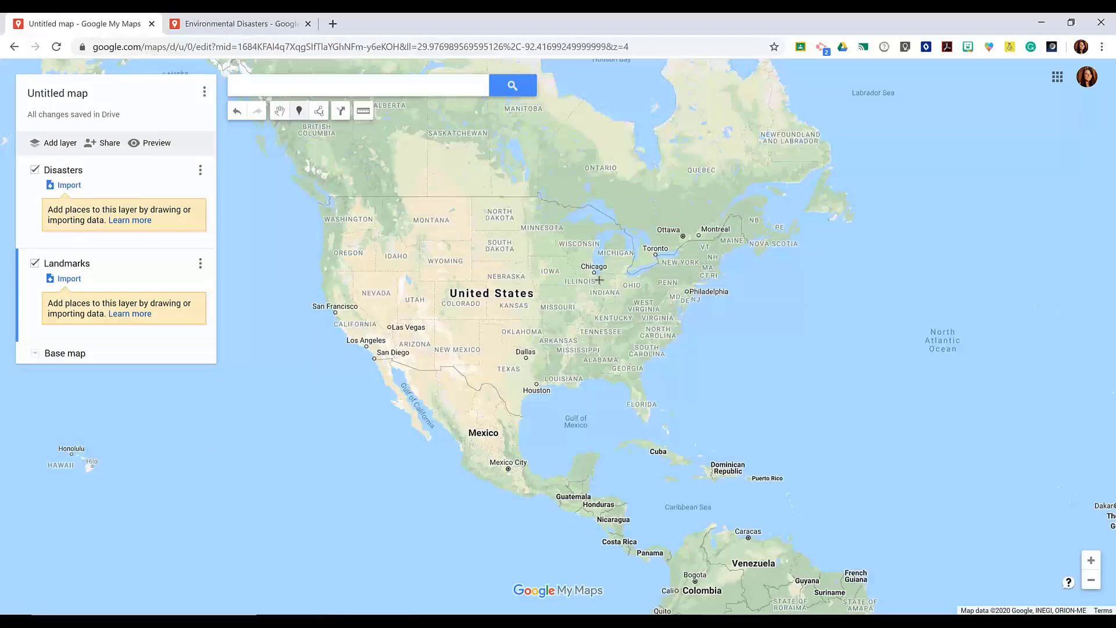
{"action": "left_click", "coordinate": [625, 286]}
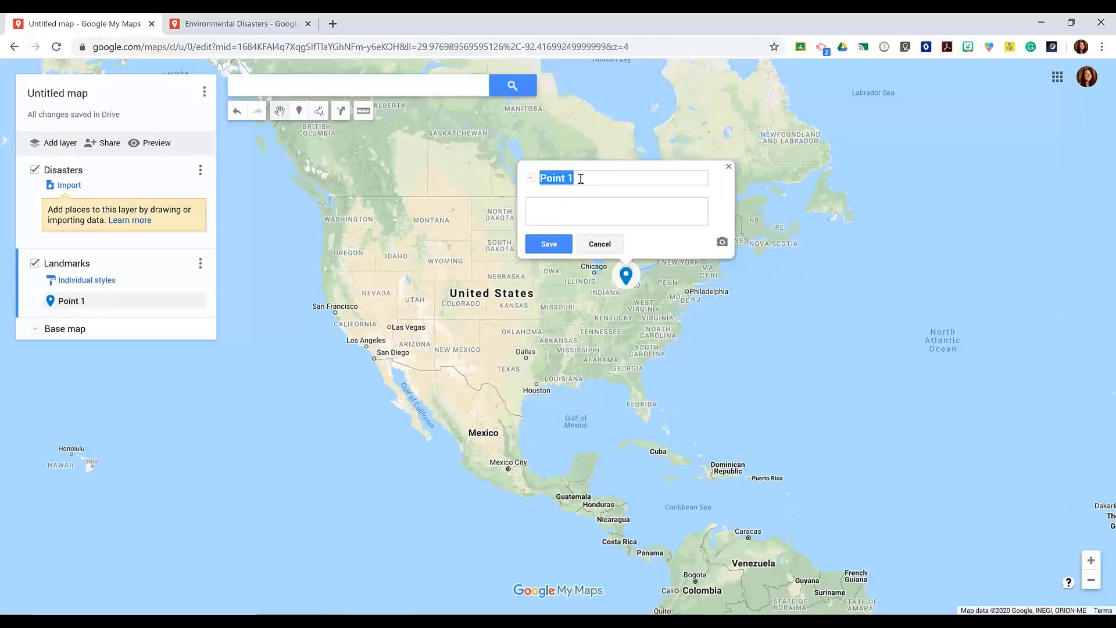
{"action": "type", "text": "Name"}
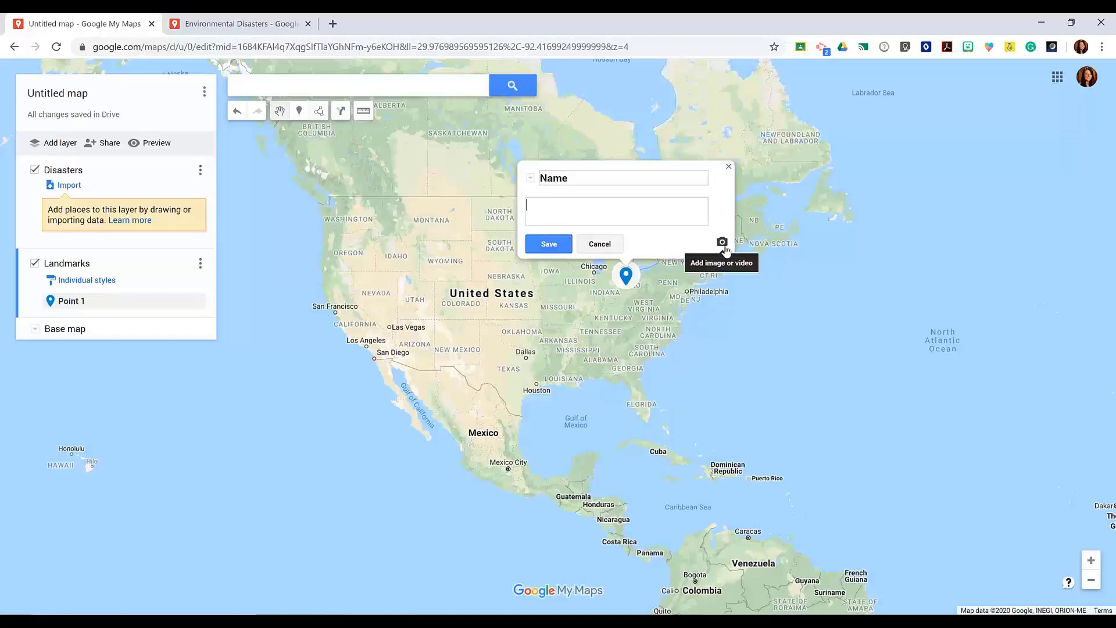
{"action": "left_click", "coordinate": [547, 245]}
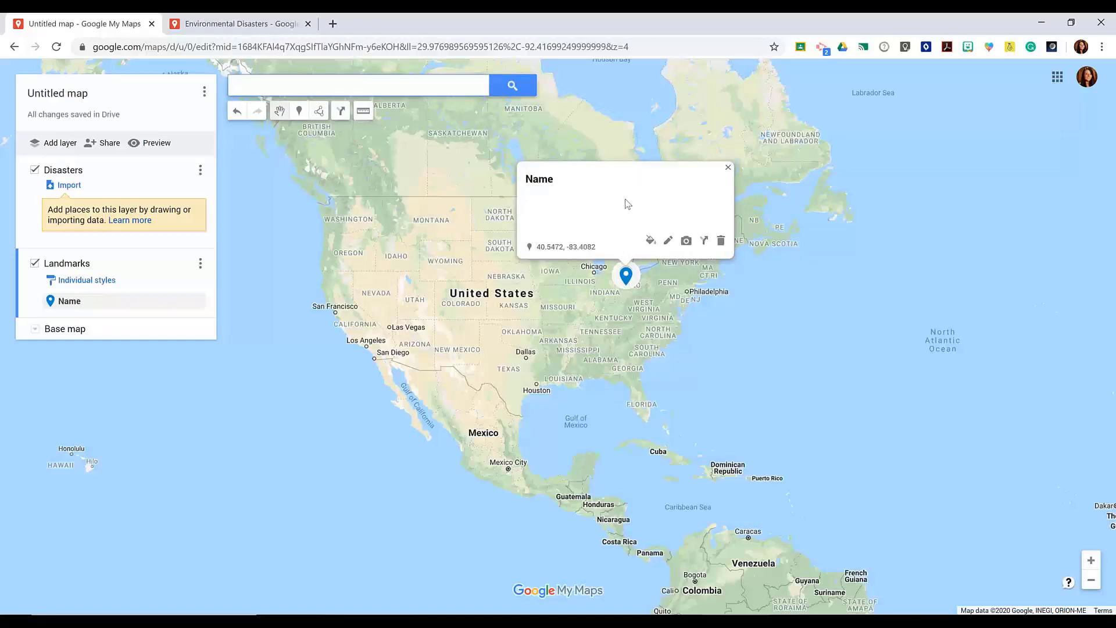
- Set the Ohio marker's colour to dark green and save its details without editing the text
{"action": "left_click", "coordinate": [650, 240]}
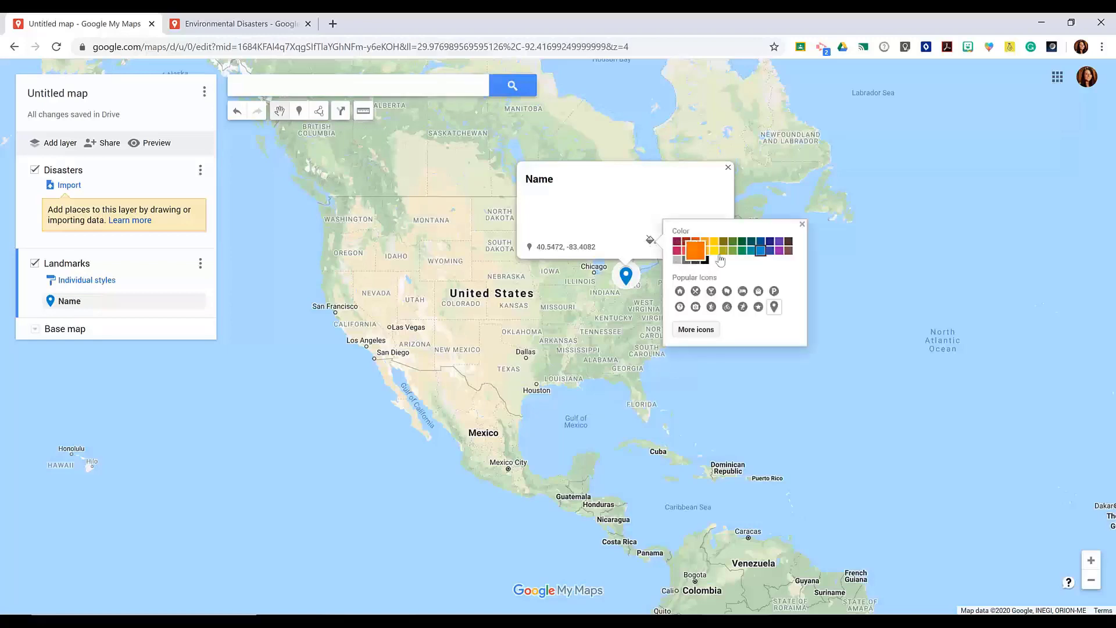
{"action": "left_click", "coordinate": [742, 247]}
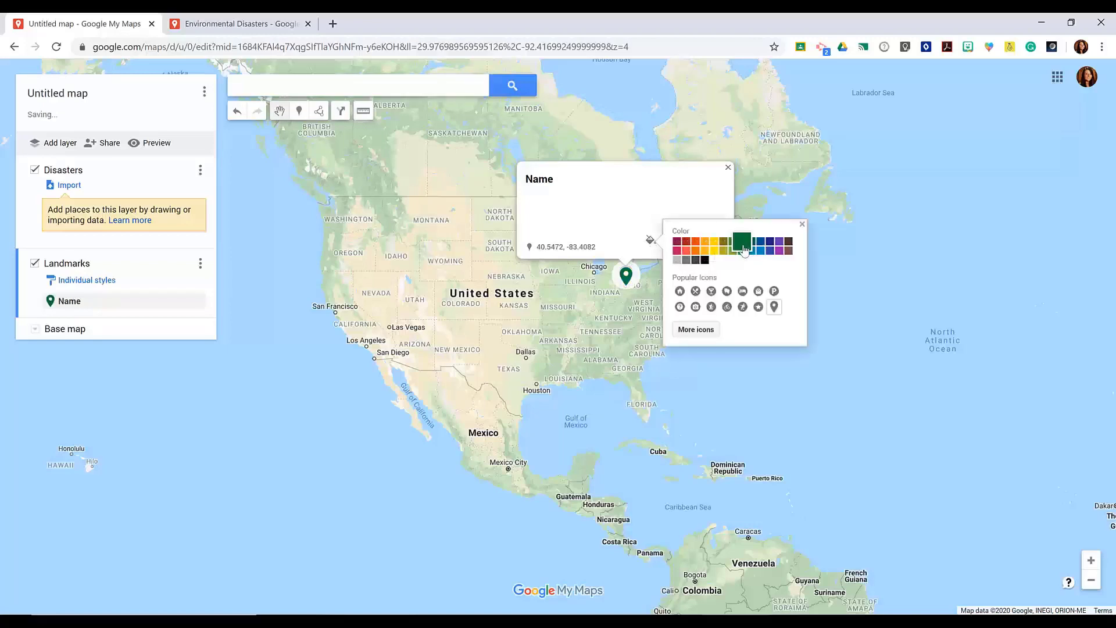
{"action": "left_click", "coordinate": [621, 209]}
{"action": "left_click", "coordinate": [669, 242]}
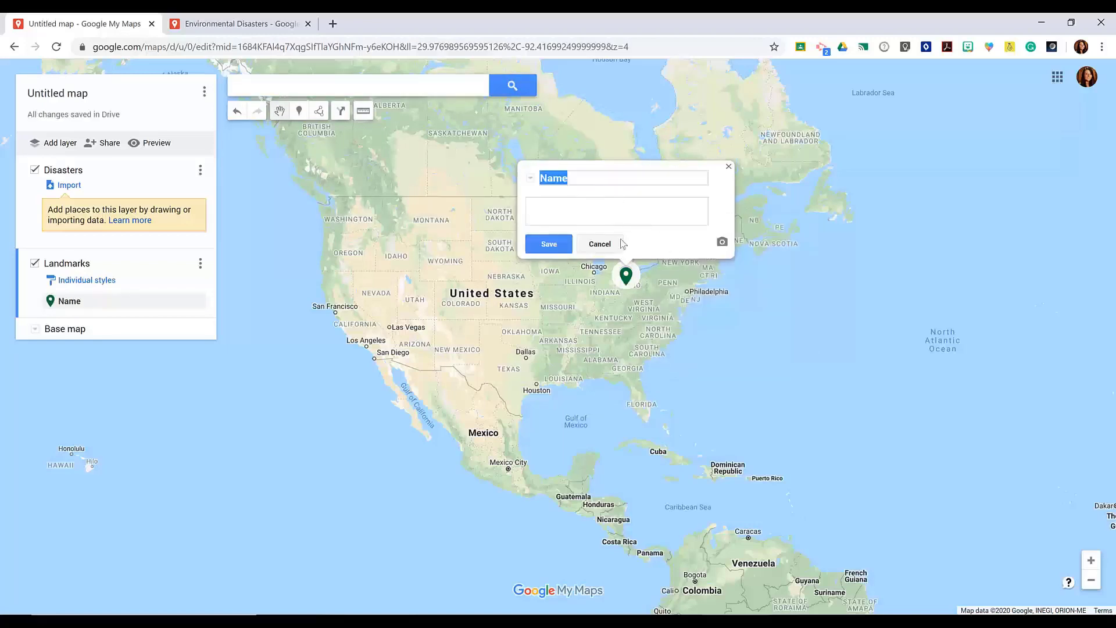
{"action": "left_click", "coordinate": [564, 246]}
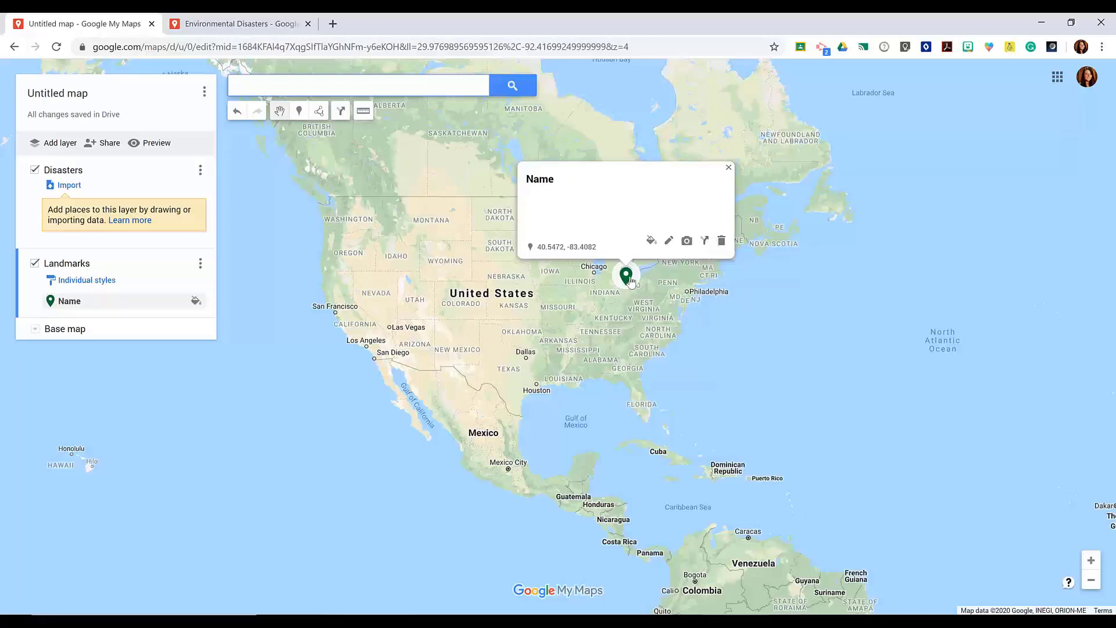
- Open the full icon collection for the marker and look through its categories and the custom icon import options
{"action": "left_click", "coordinate": [652, 244]}
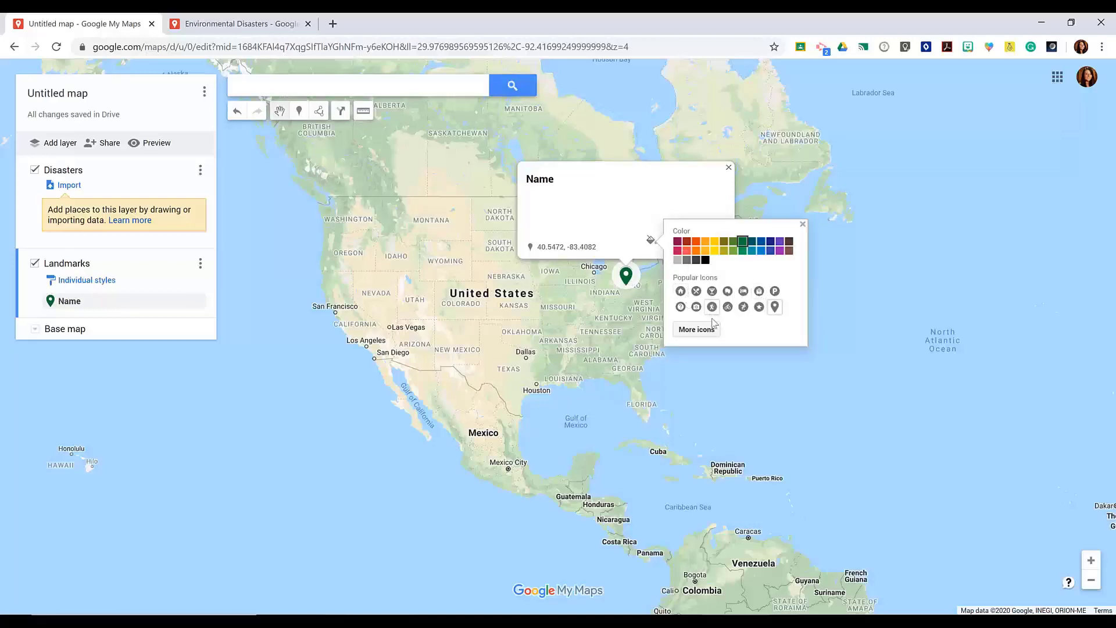
{"action": "left_click", "coordinate": [710, 334]}
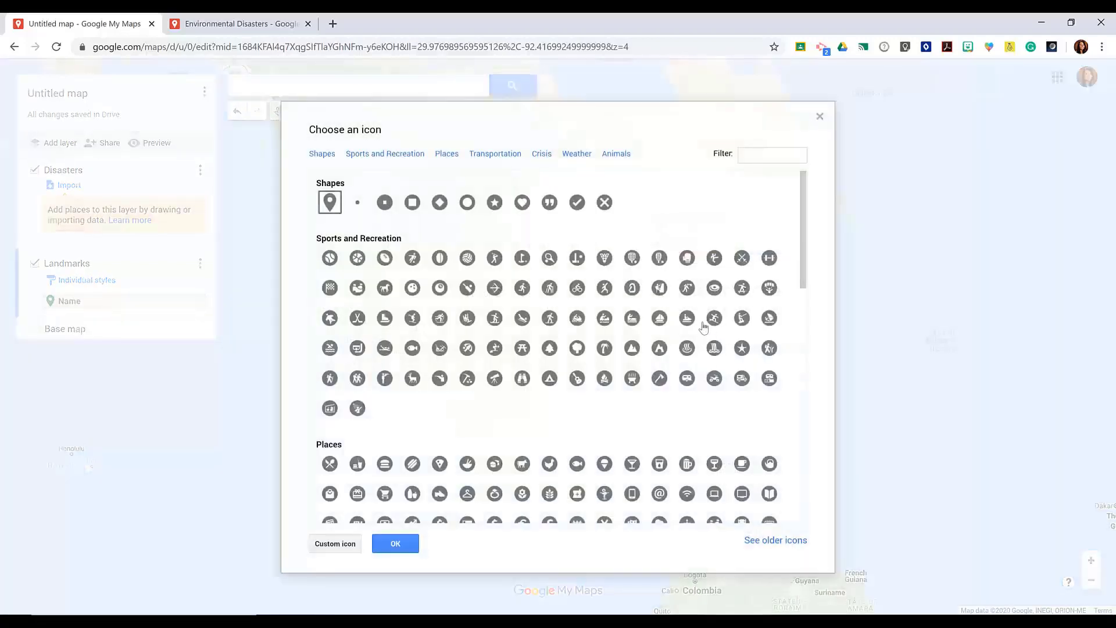
{"action": "scroll", "coordinate": [523, 308], "scroll_direction": "down", "scroll_amount": 5}
{"action": "scroll", "coordinate": [523, 308], "scroll_direction": "down", "scroll_amount": 3}
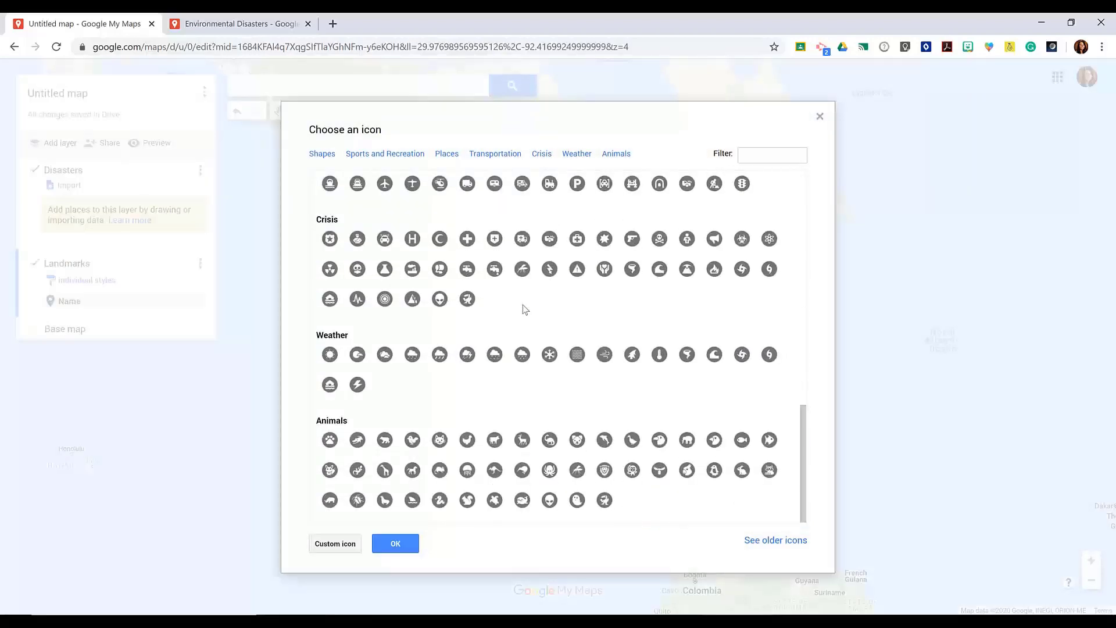
{"action": "scroll", "coordinate": [494, 291], "scroll_direction": "up", "scroll_amount": 10}
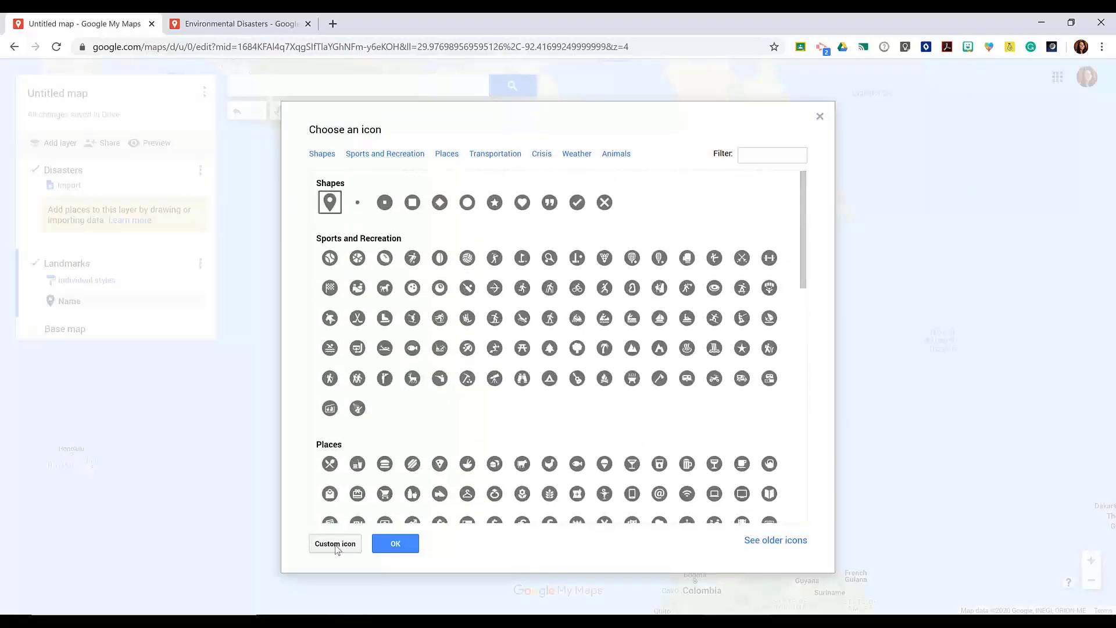
{"action": "left_click", "coordinate": [336, 545]}
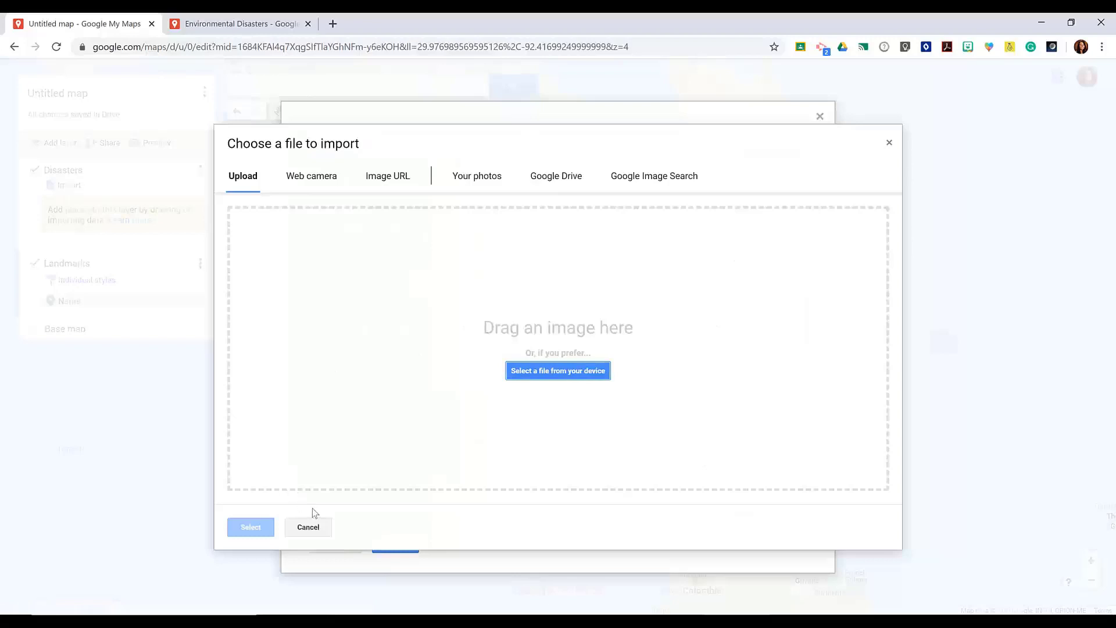
{"action": "left_click", "coordinate": [315, 528]}
- Give the marker the plus-shaped cross icon from the Crisis category and set its colour to yellow
{"action": "left_click", "coordinate": [543, 156]}
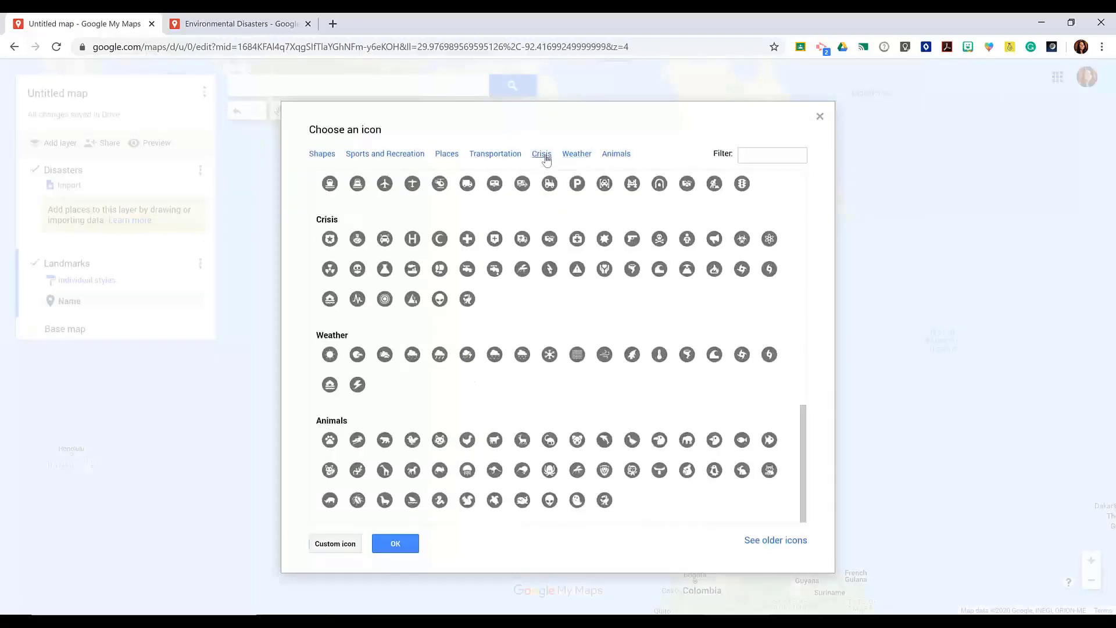
{"action": "left_click", "coordinate": [466, 238]}
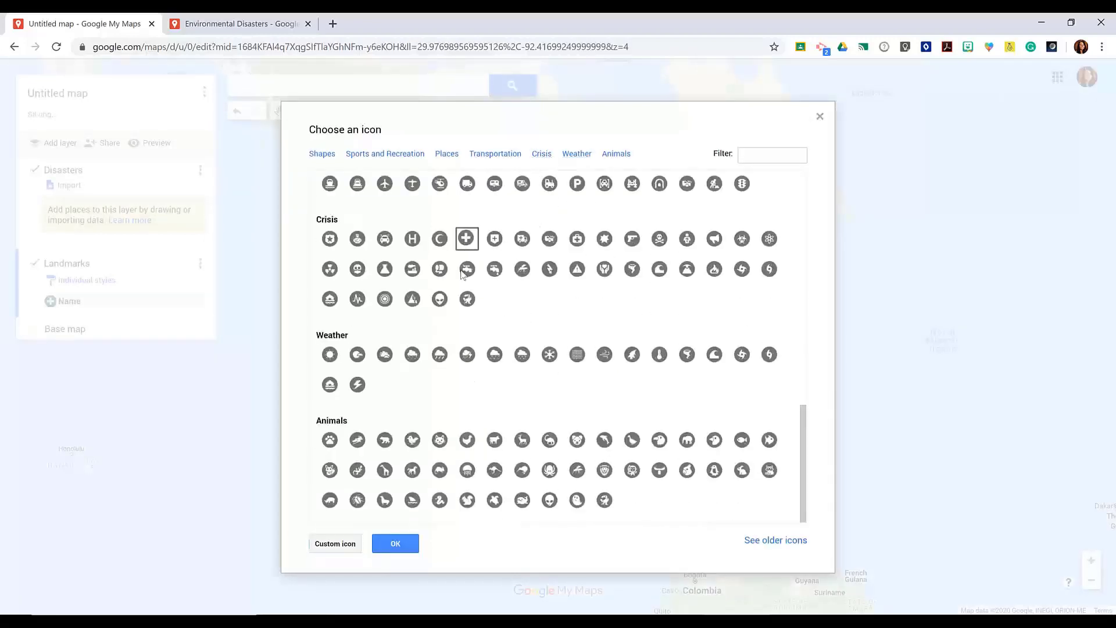
{"action": "left_click", "coordinate": [404, 543]}
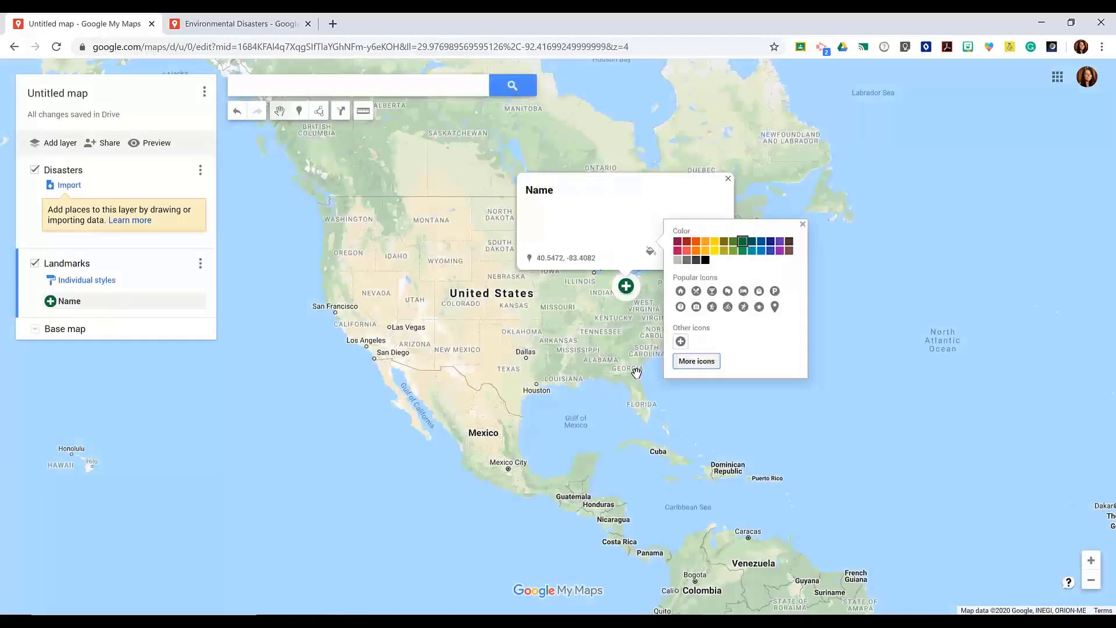
{"action": "left_click", "coordinate": [715, 250]}
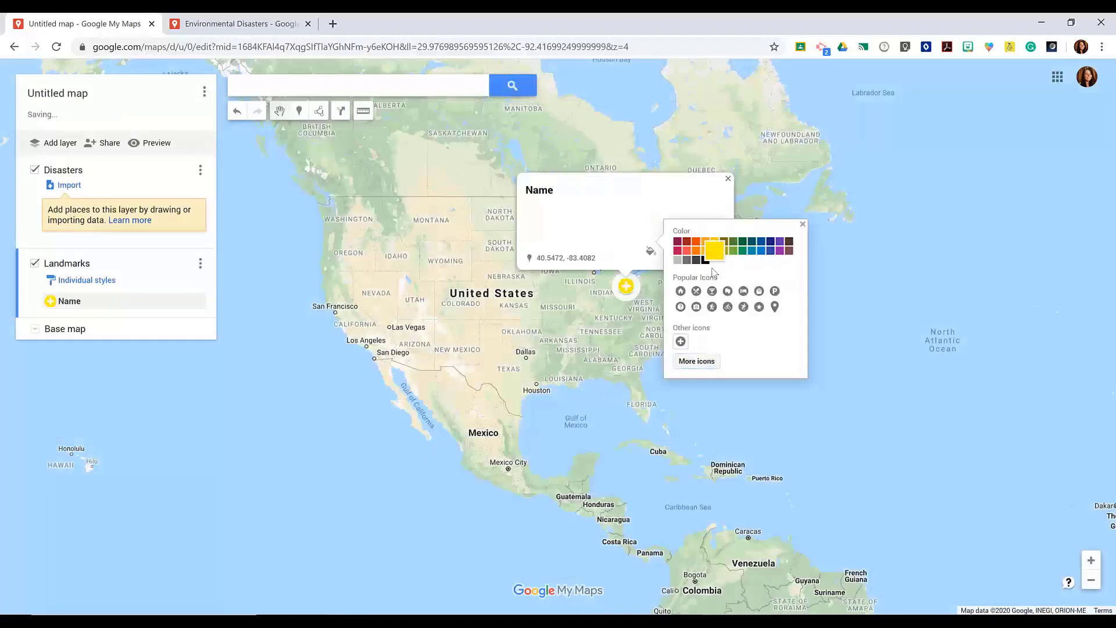
{"action": "left_click", "coordinate": [632, 211]}
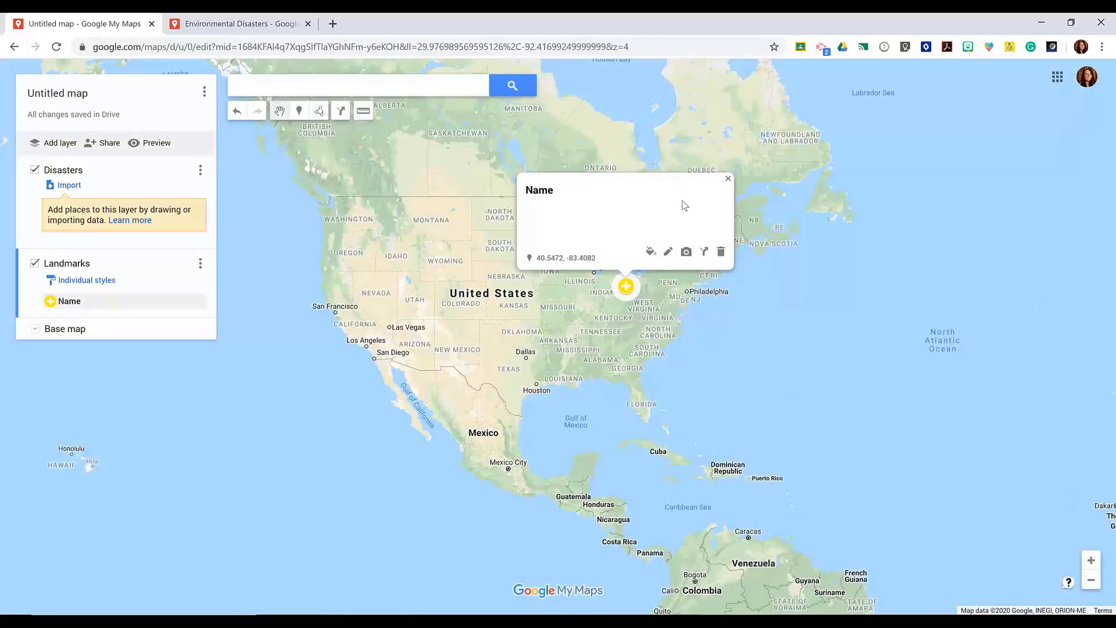
- Close the Ohio marker's details and move the marker from the Landmarks layer into the Disasters layer
{"action": "left_click", "coordinate": [728, 179]}
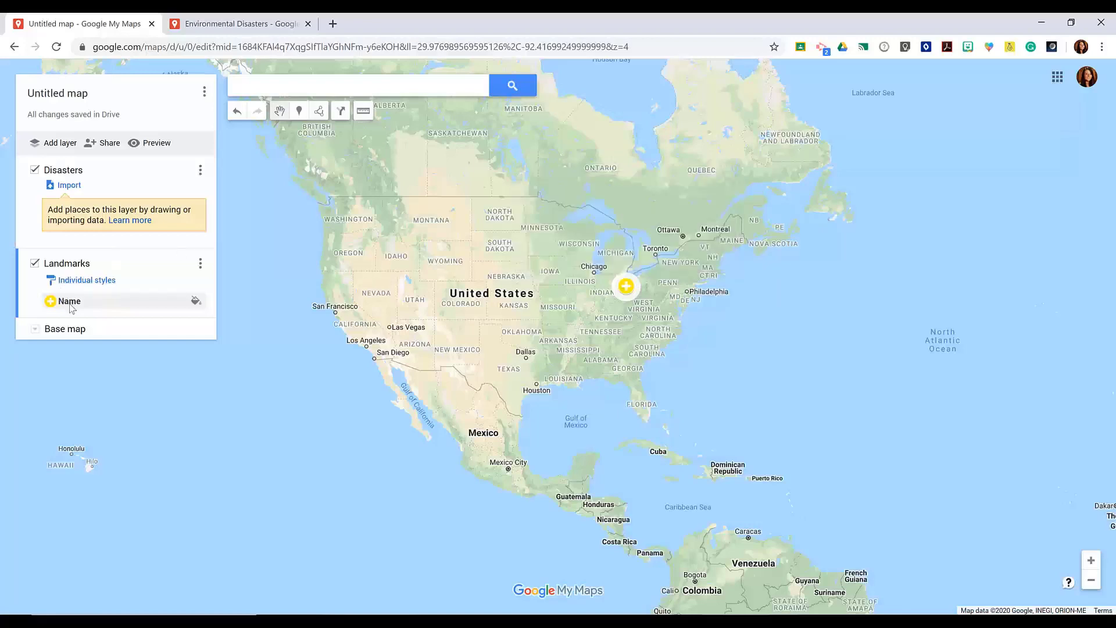
{"action": "left_click_drag", "start_coordinate": [71, 307], "coordinate": [69, 245]}
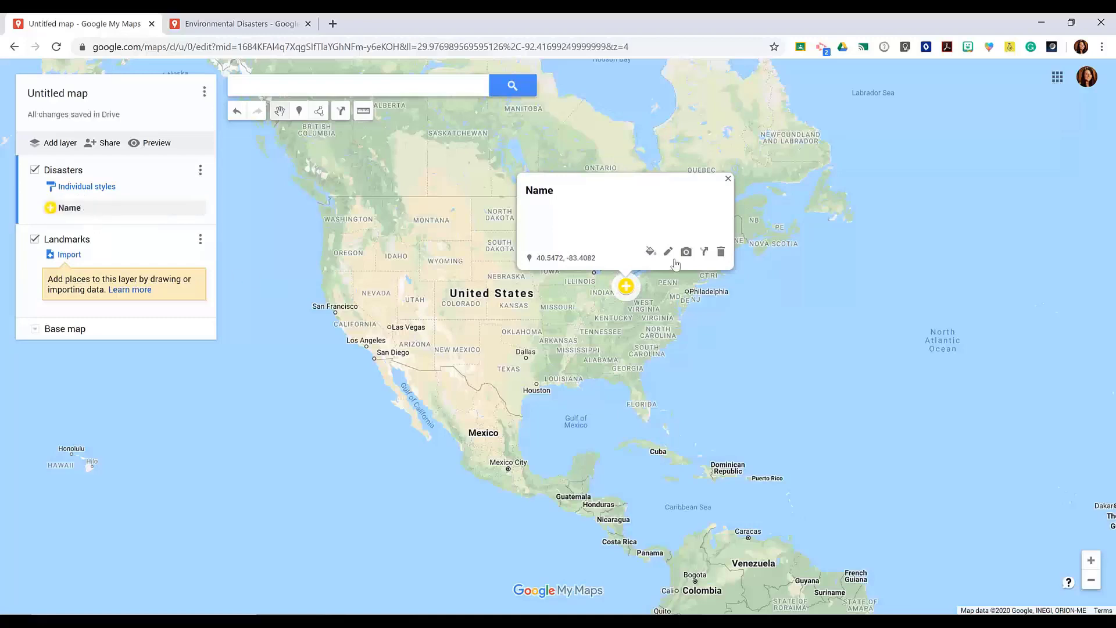
- Hide the Landmarks and Disasters layers, and show both layers again
{"action": "left_click", "coordinate": [35, 242]}
{"action": "left_click", "coordinate": [35, 171]}
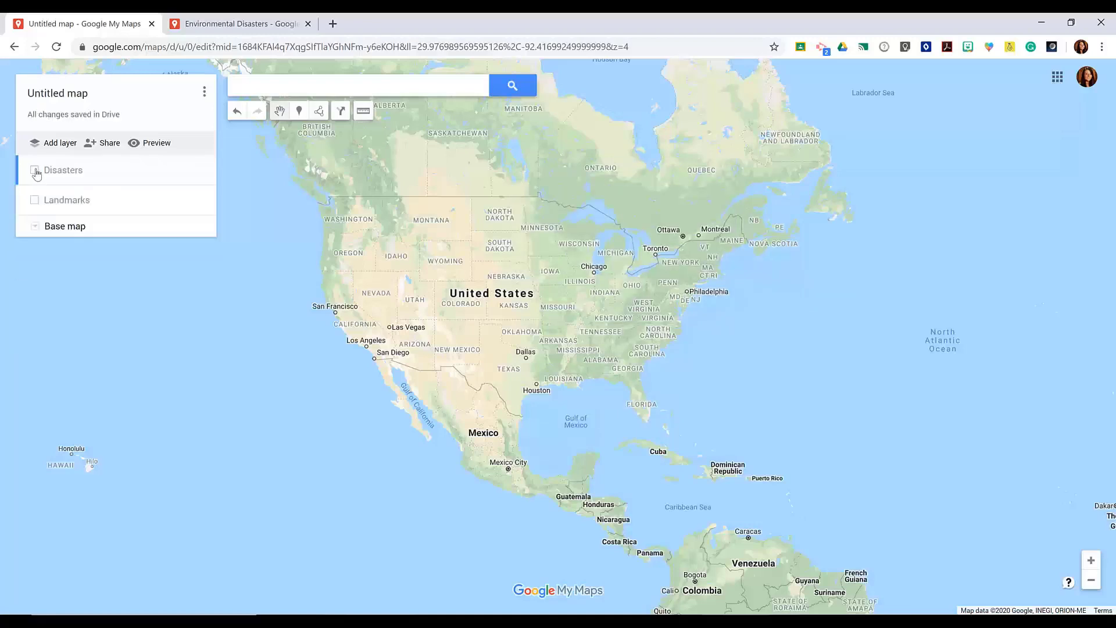
{"action": "left_click", "coordinate": [35, 172]}
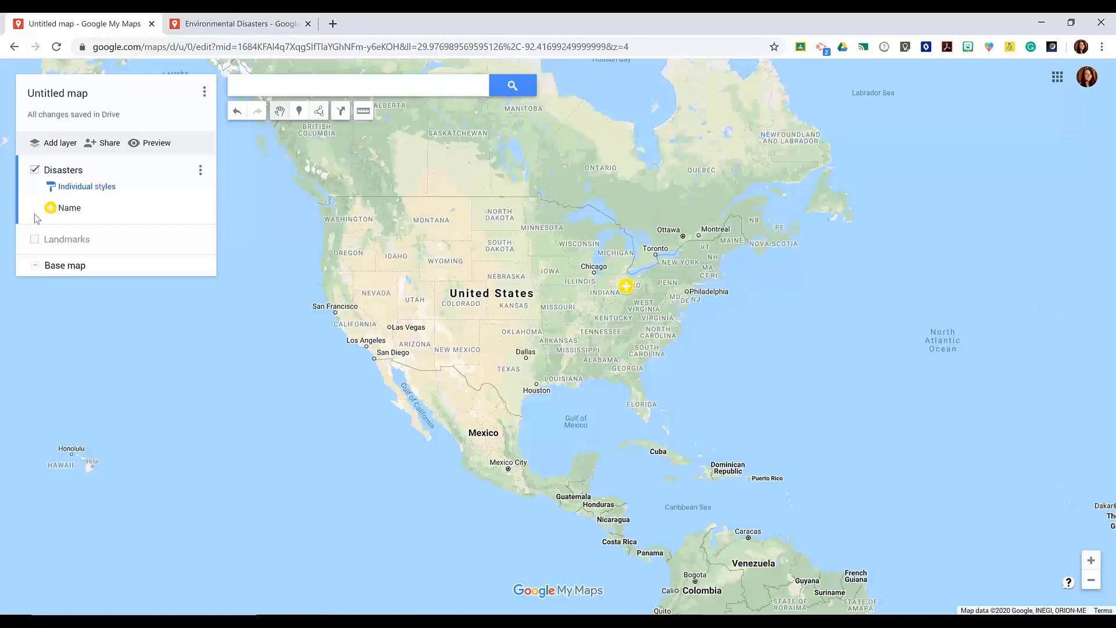
{"action": "left_click", "coordinate": [35, 242]}
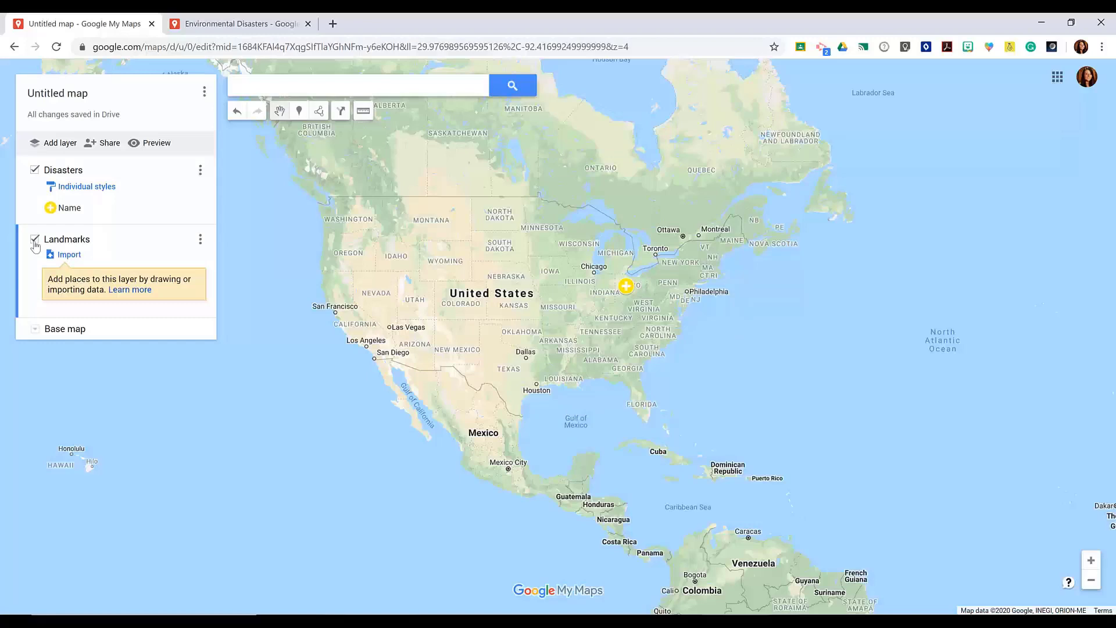
- View the map's sharing settings, keeping the title "Untitled map" and leaving the description empty, and close them
{"action": "left_click", "coordinate": [106, 143]}
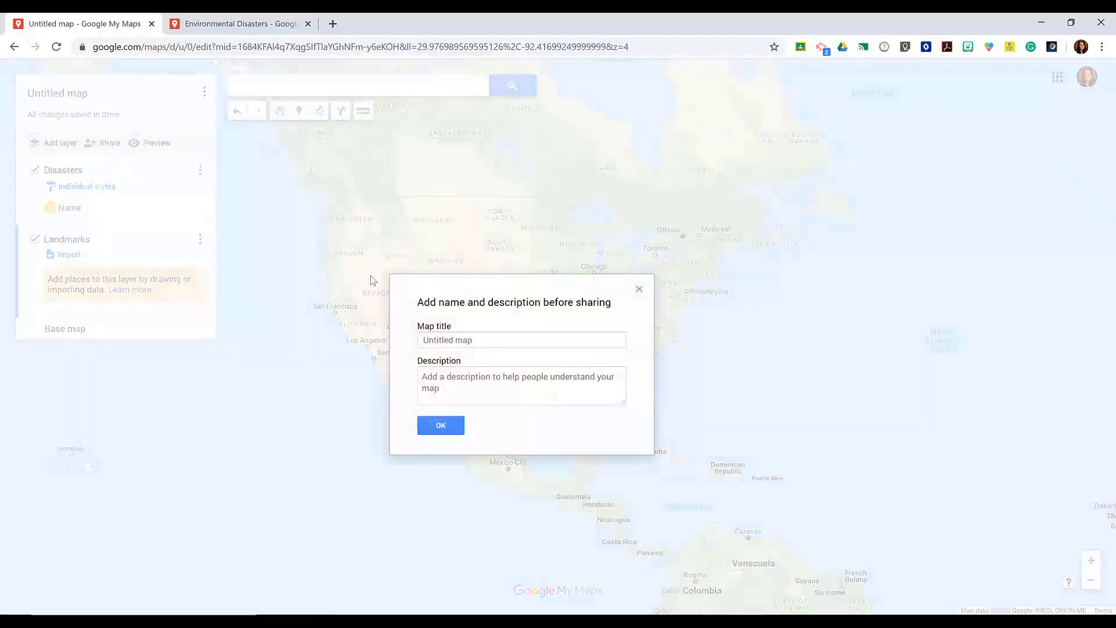
{"action": "left_click", "coordinate": [496, 342]}
{"action": "key", "text": "Return"}
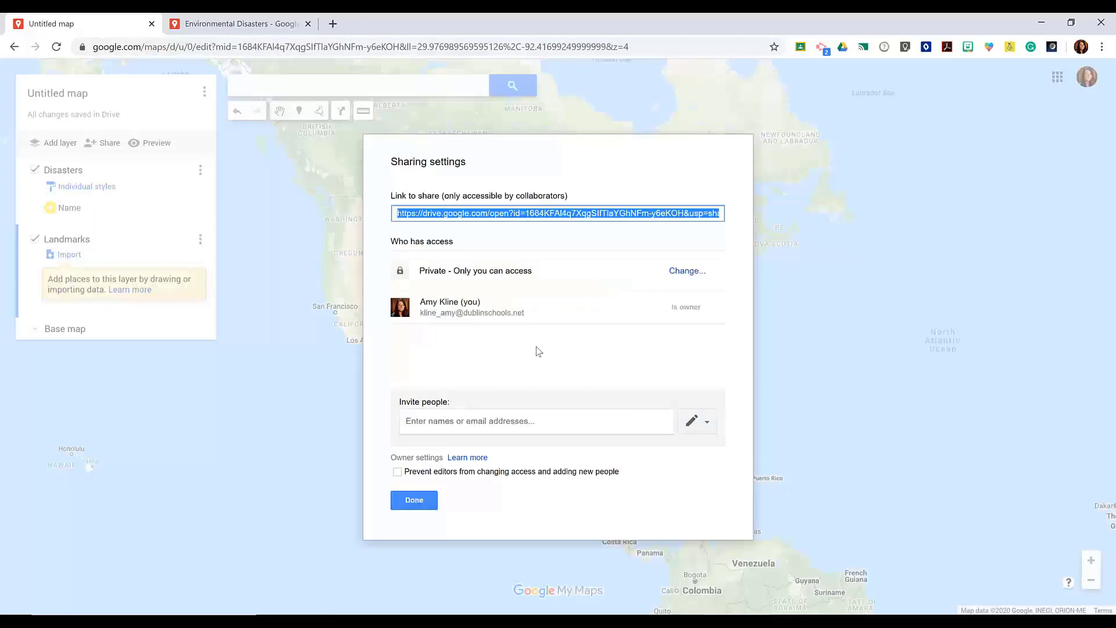
{"action": "left_click", "coordinate": [425, 505]}
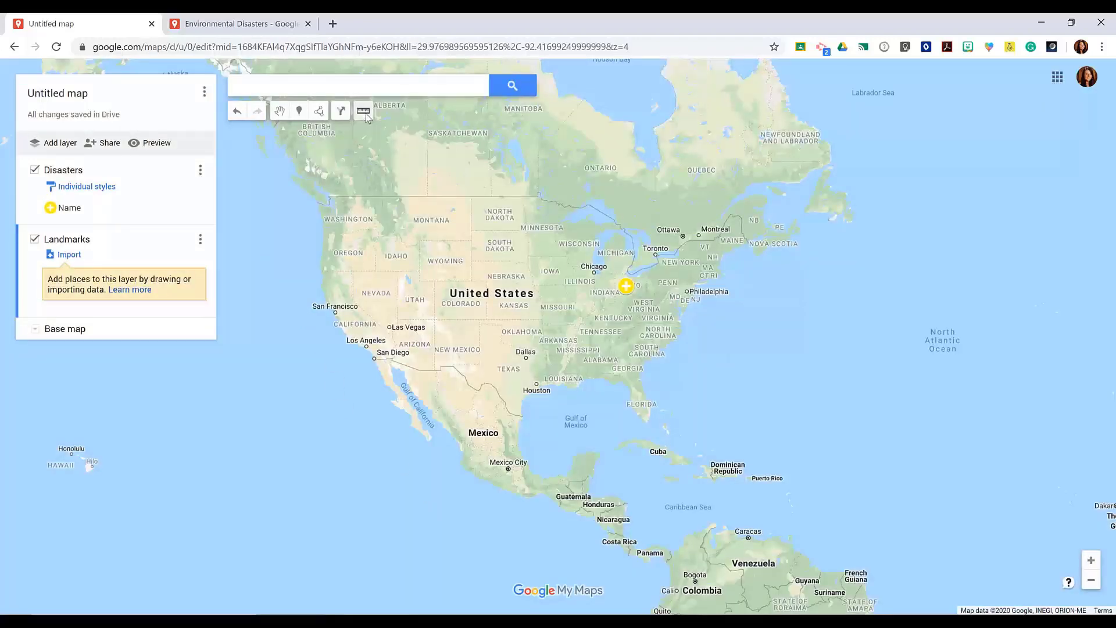
- Measure a zigzag distance from northern Wyoming to the Washington area, back to southern Utah, and over to Tennessee
{"action": "left_click", "coordinate": [451, 243]}
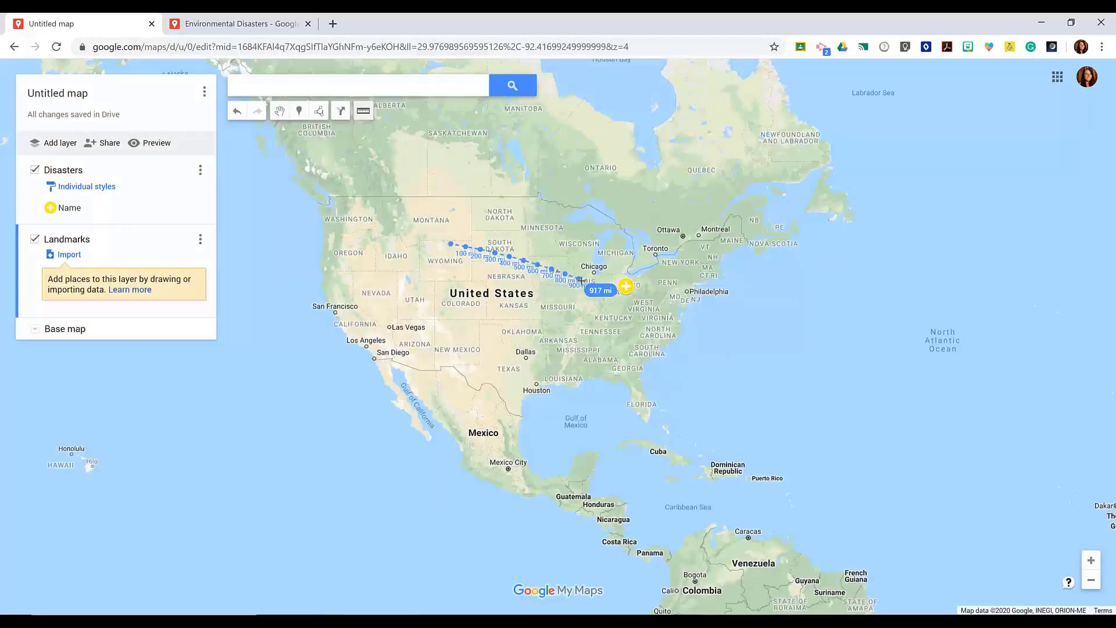
{"action": "left_click", "coordinate": [667, 304]}
{"action": "left_click", "coordinate": [395, 311]}
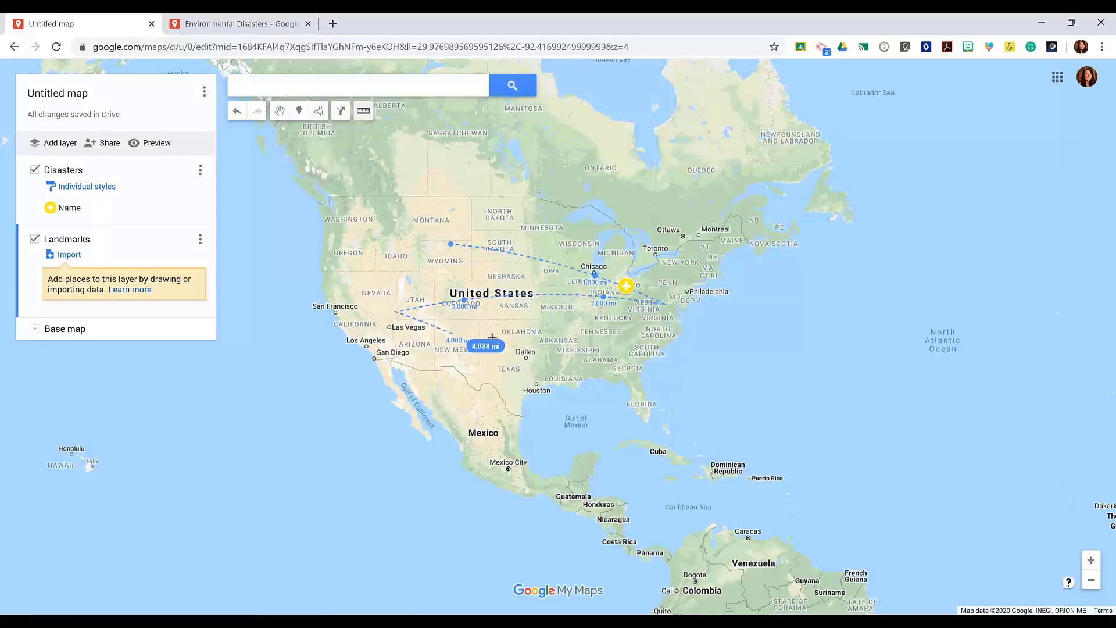
{"action": "double_click", "coordinate": [592, 329]}
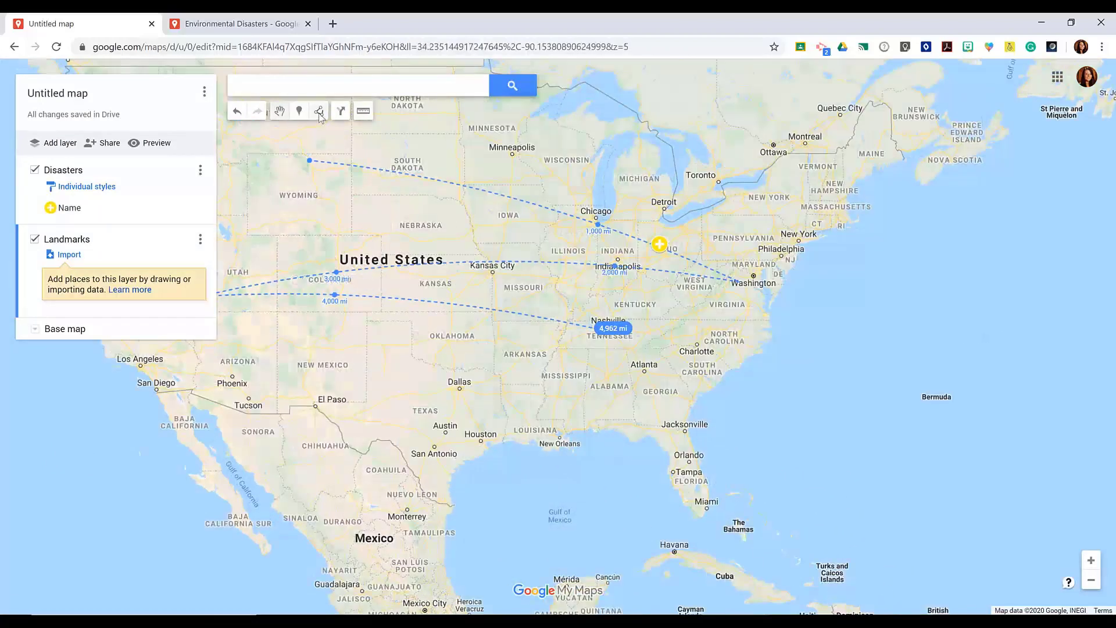
- Add a walking route through western and southern Wyoming from St Lawrence Ranger Station to Carbon County, WY
{"action": "left_click", "coordinate": [319, 112]}
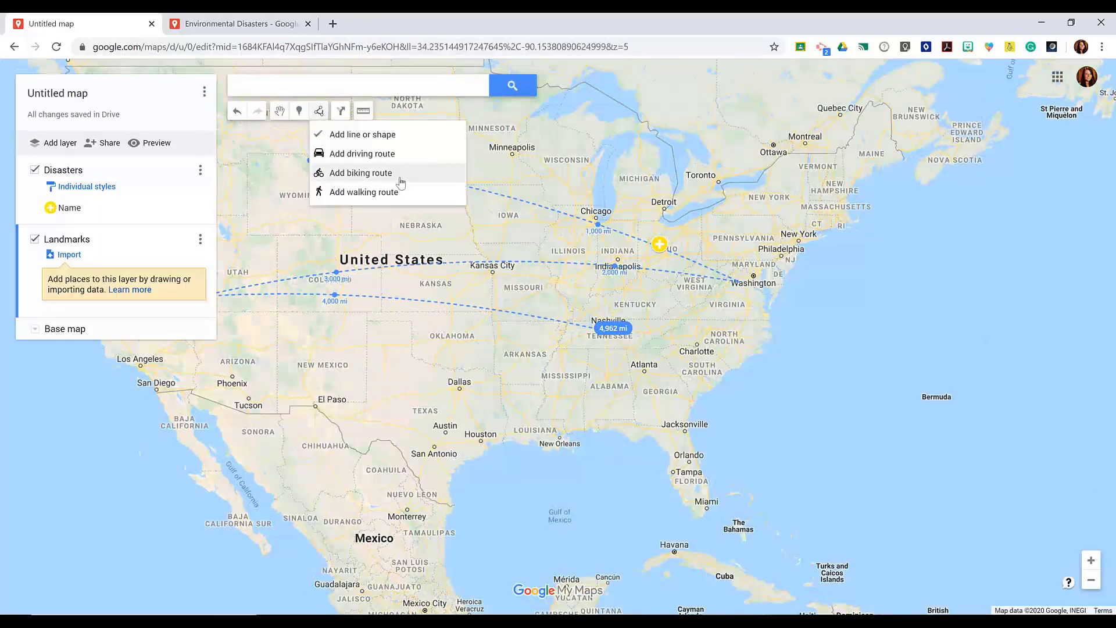
{"action": "left_click", "coordinate": [399, 195]}
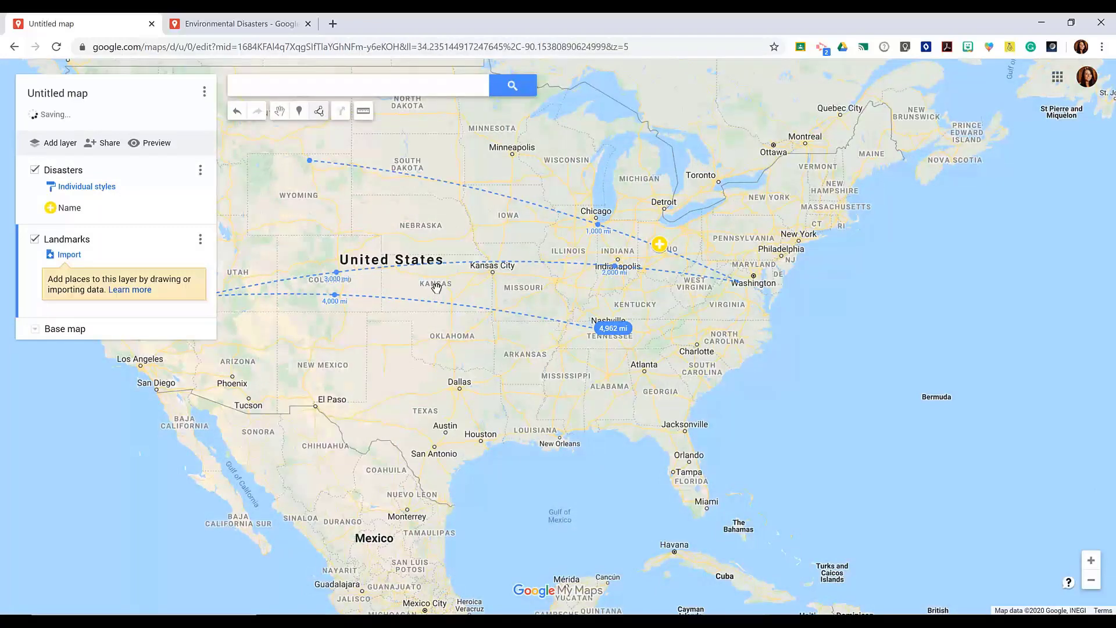
{"action": "left_click_drag", "start_coordinate": [437, 289], "coordinate": [520, 286]}
{"action": "left_click_drag", "start_coordinate": [357, 190], "coordinate": [427, 199]}
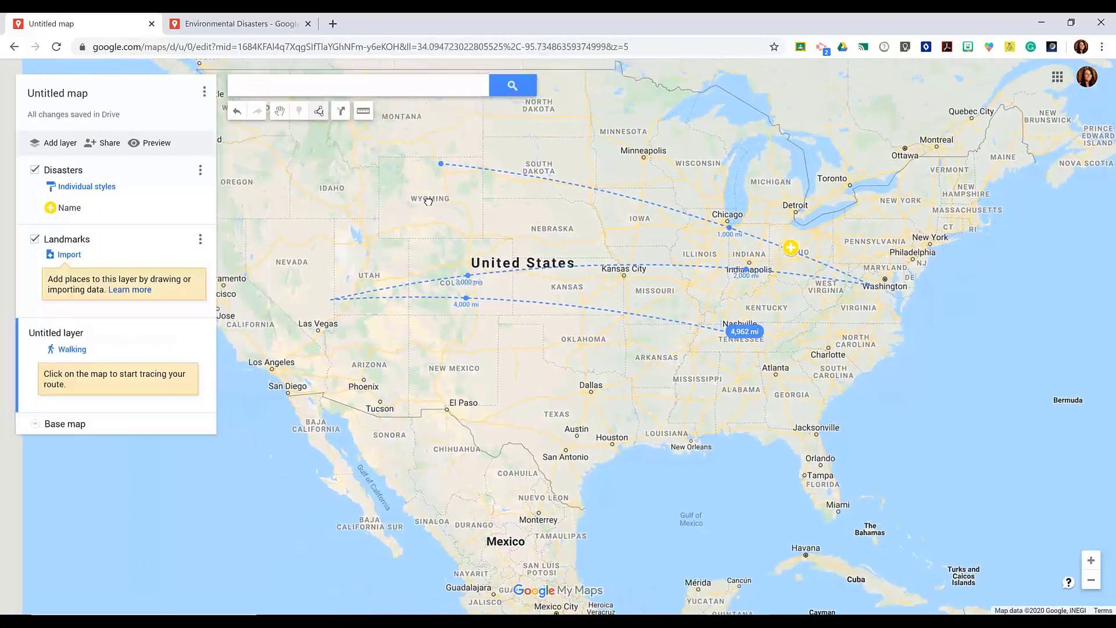
{"action": "left_click", "coordinate": [428, 199]}
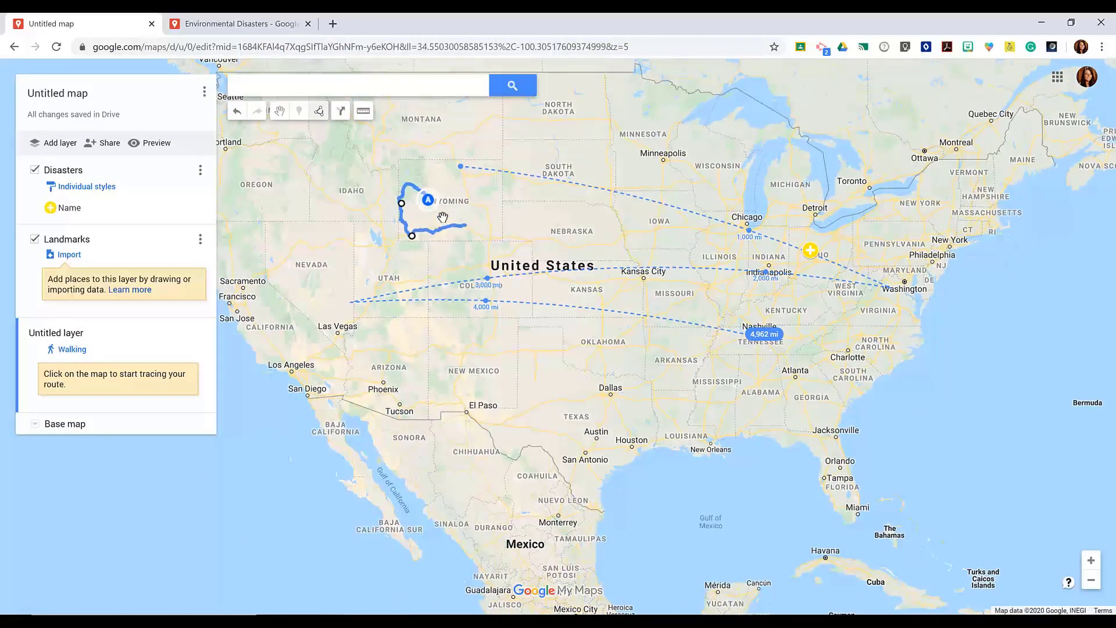
{"action": "left_click", "coordinate": [279, 111]}
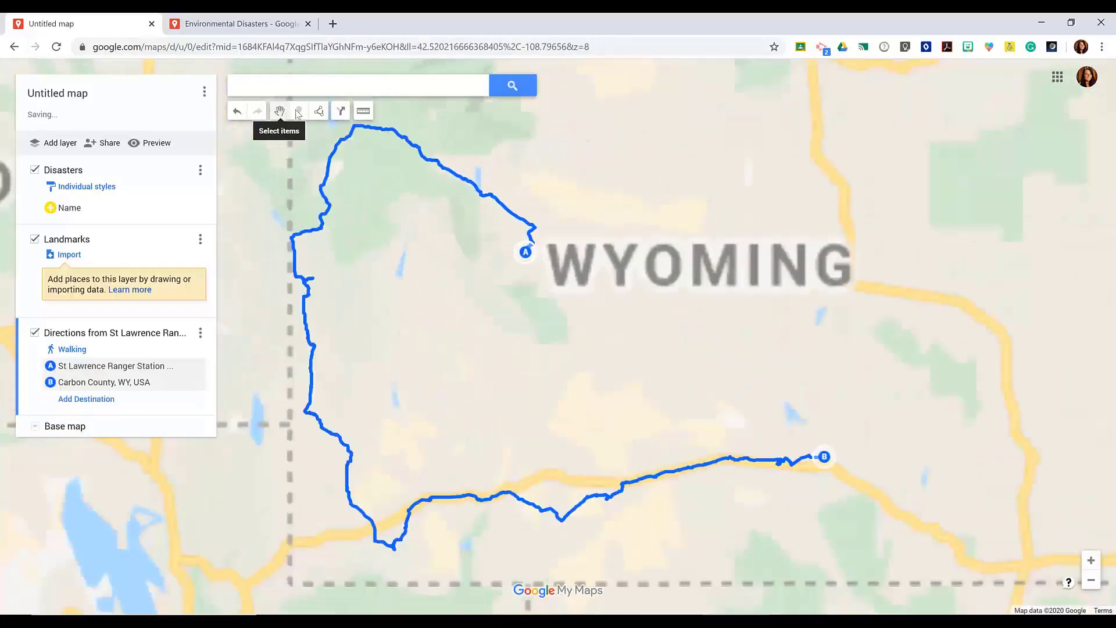
{"action": "left_click", "coordinate": [318, 112]}
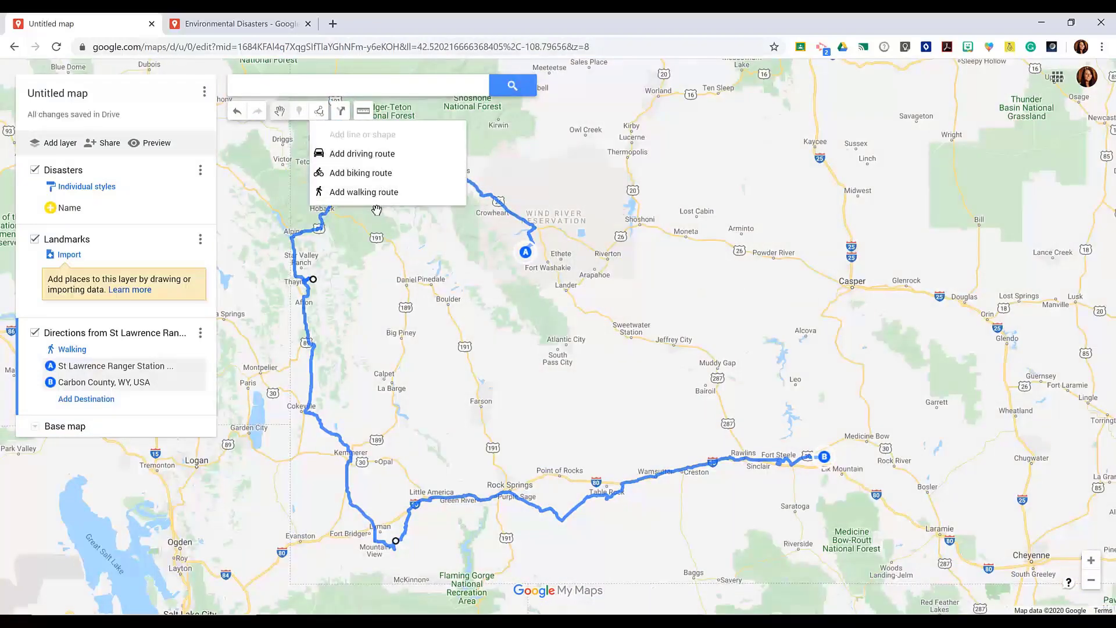
{"action": "left_click", "coordinate": [394, 285]}
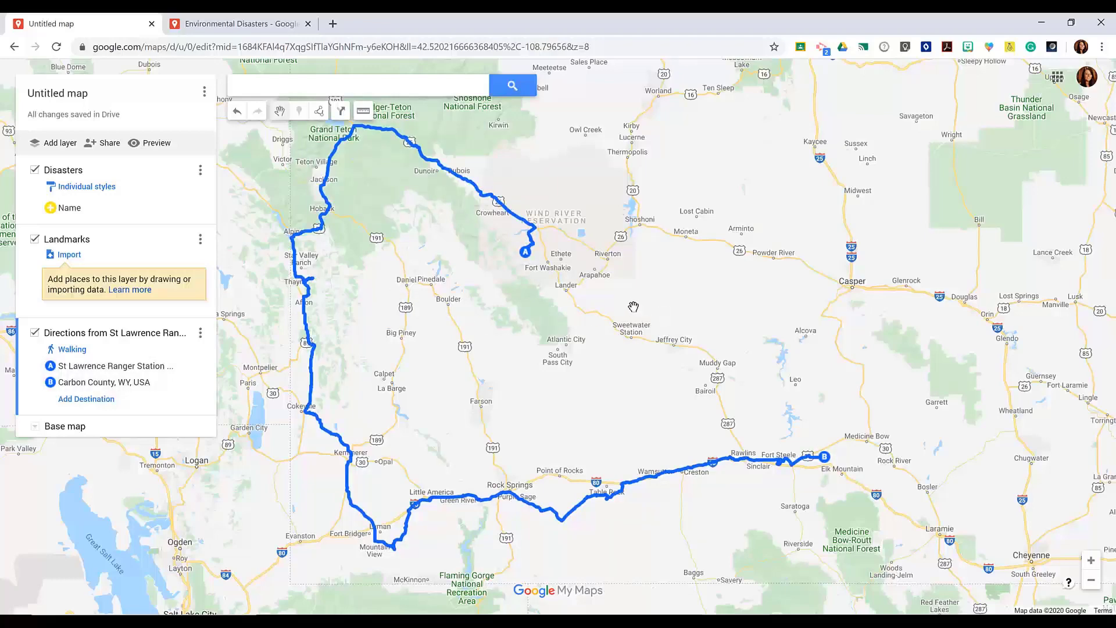
- Switch to the Environmental Disasters map and hide the untitled layer that holds the Three Mile Island accident
{"action": "left_click", "coordinate": [204, 22]}
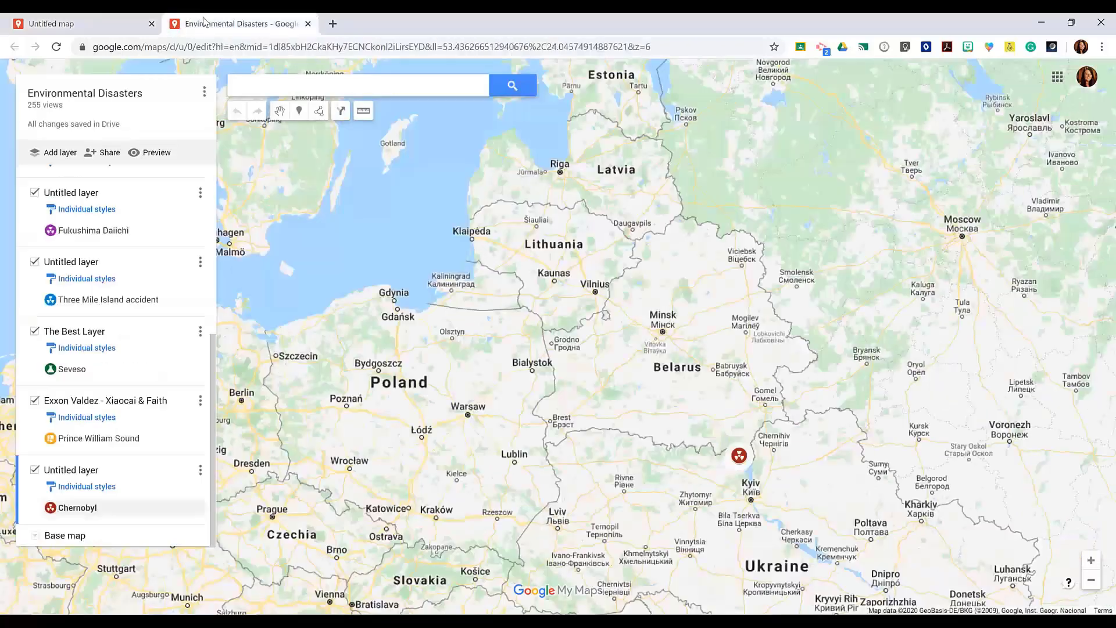
{"action": "left_click", "coordinate": [36, 262]}
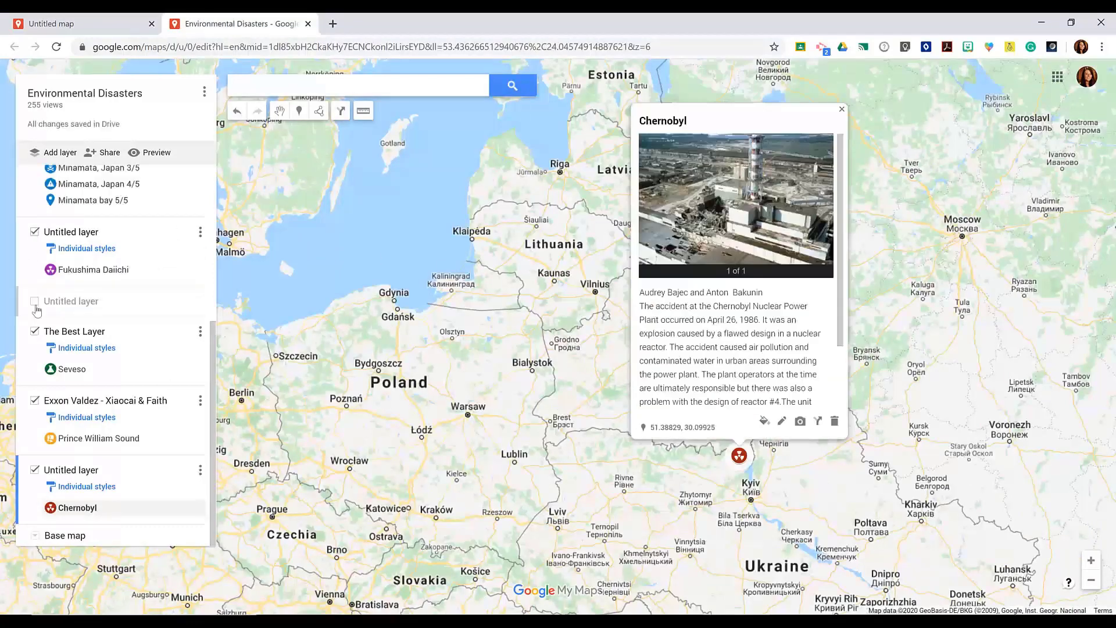